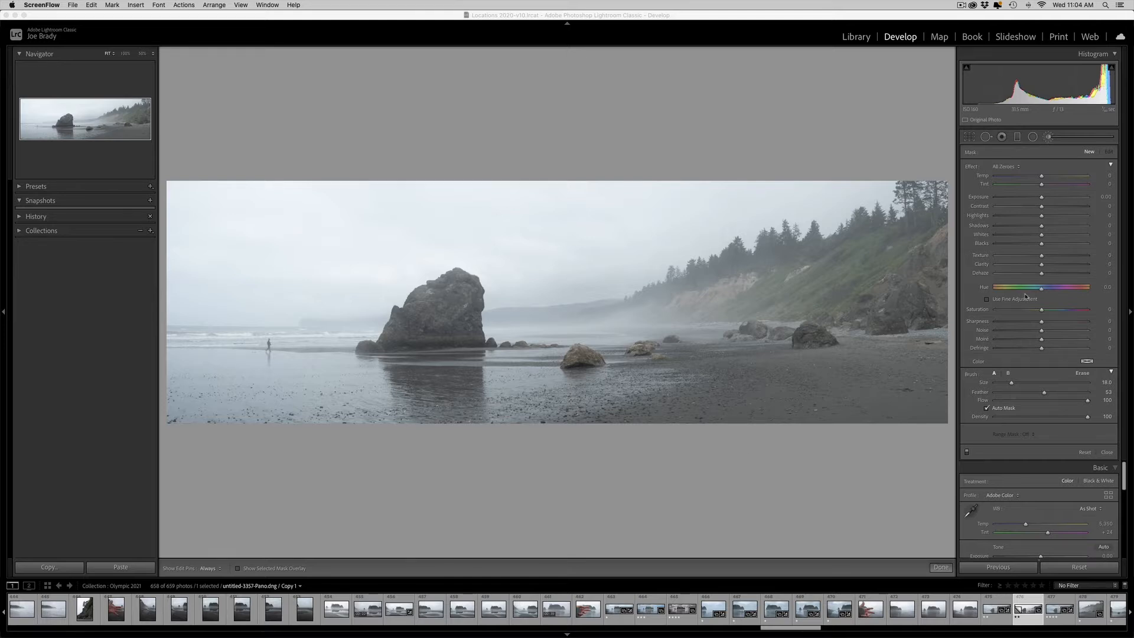
- Convert the beach panorama to black and white, with Dehaze at +26 and Shadows at +43
left_click(942, 565)
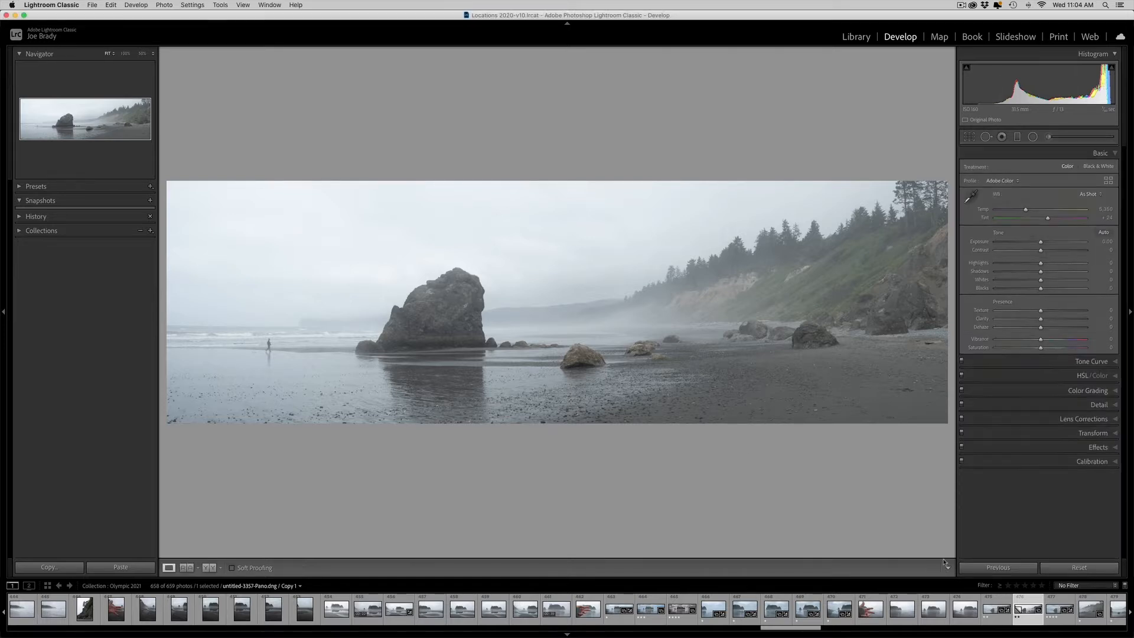
left_click(1098, 166)
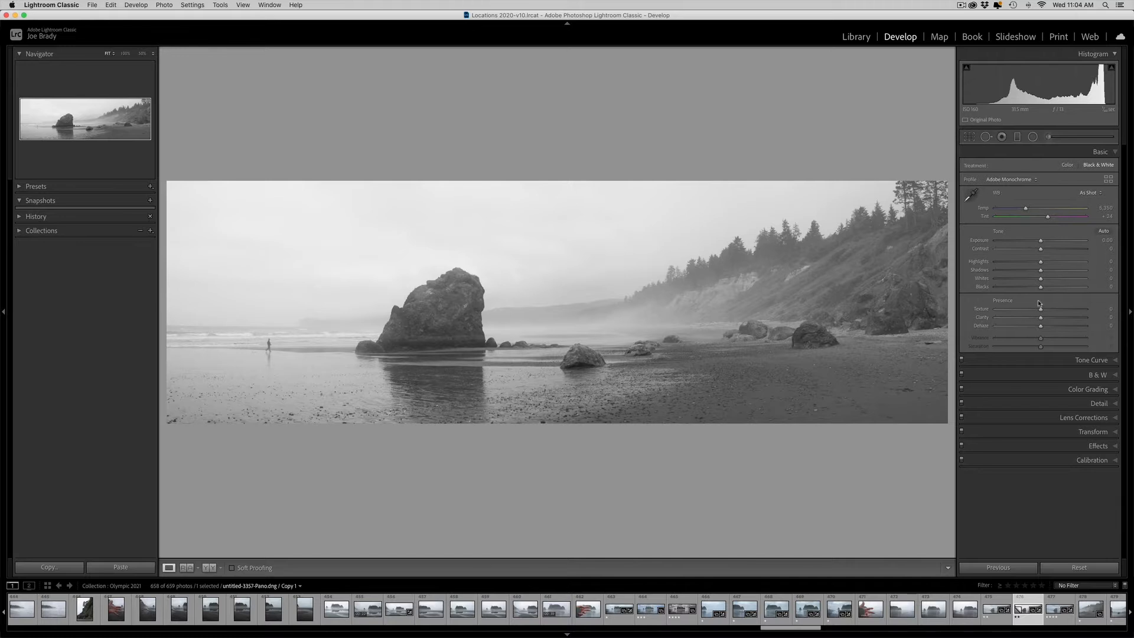
left_click(1052, 327)
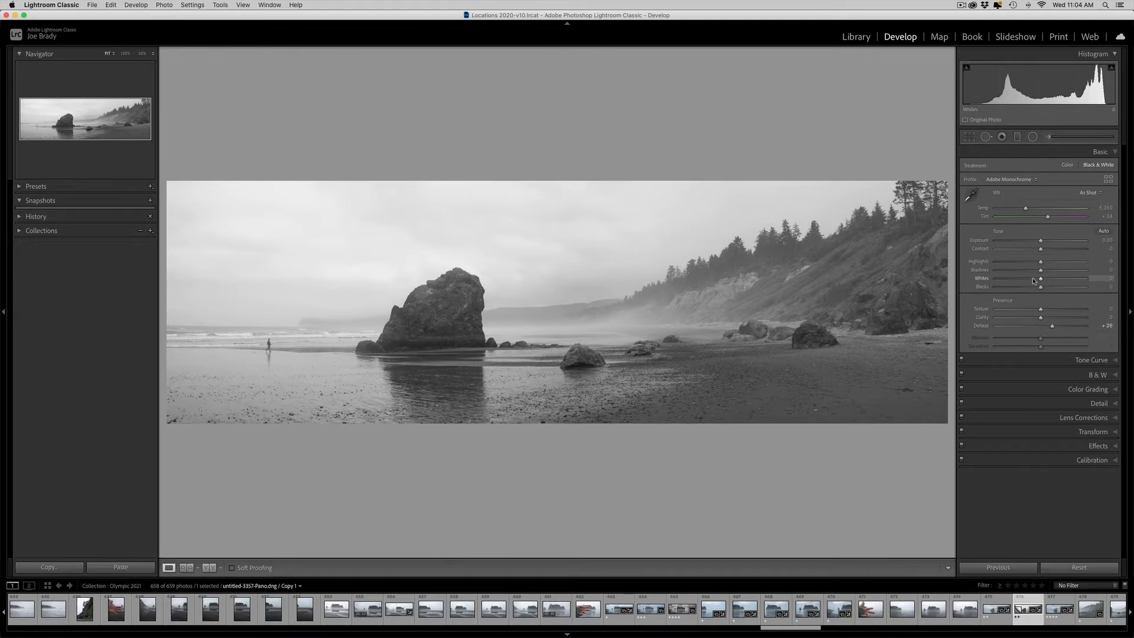
left_click_drag(1041, 271, 1060, 271)
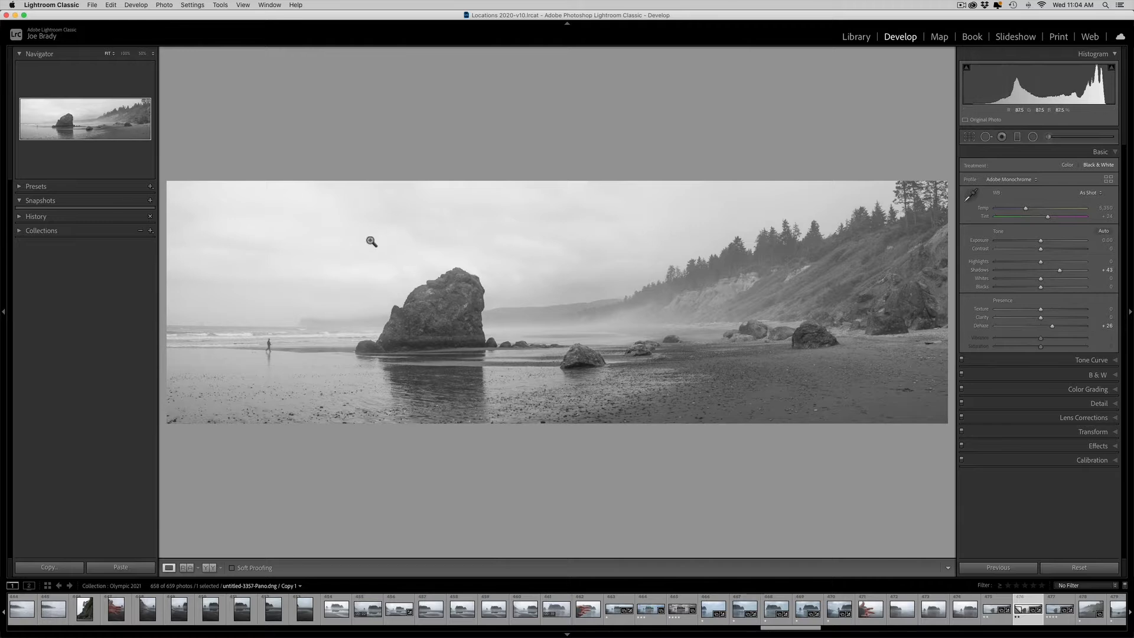
- Paint an Adjustment Brush mask over the whole sky, checking it with the overlay, and set its Dehaze to 33
left_click(1049, 138)
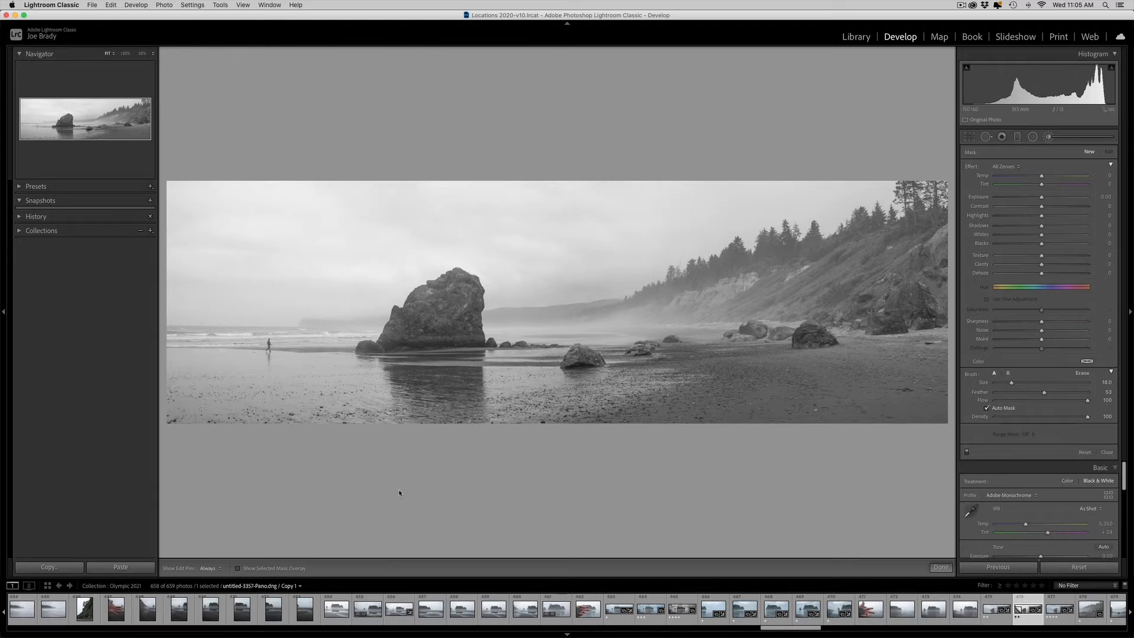
left_click(237, 569)
mouse_move(189, 207)
left_mouse_down()
mouse_move(603, 207)
mouse_move(761, 195)
mouse_move(860, 230)
mouse_move(897, 222)
mouse_move(609, 240)
mouse_move(525, 272)
mouse_move(481, 262)
mouse_move(160, 275)
left_mouse_up()
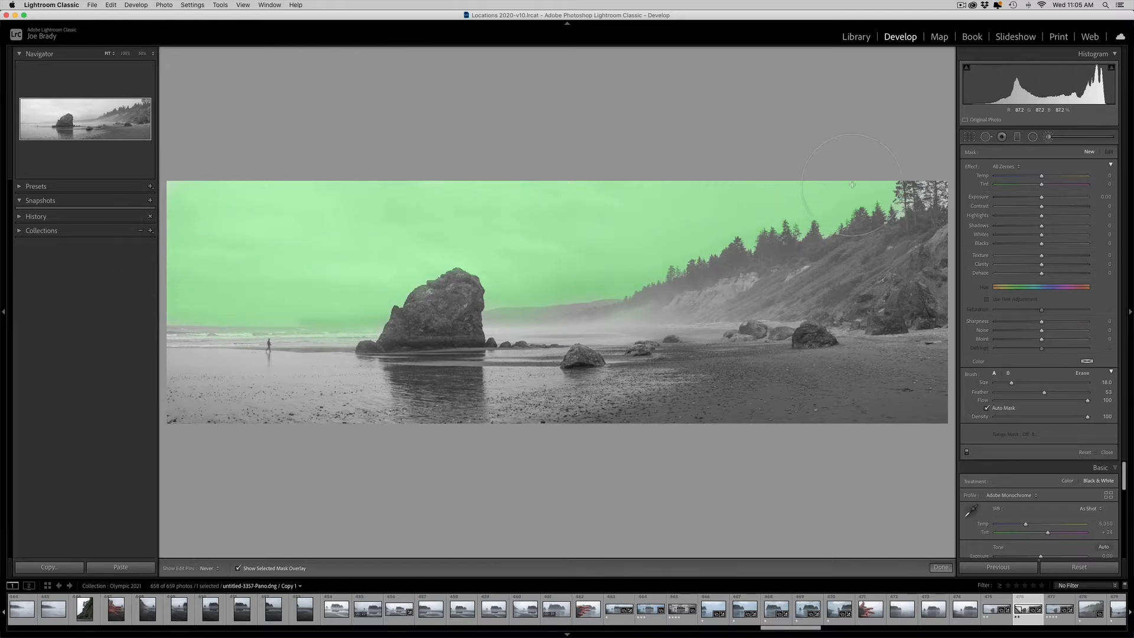
key("h")
key("h")
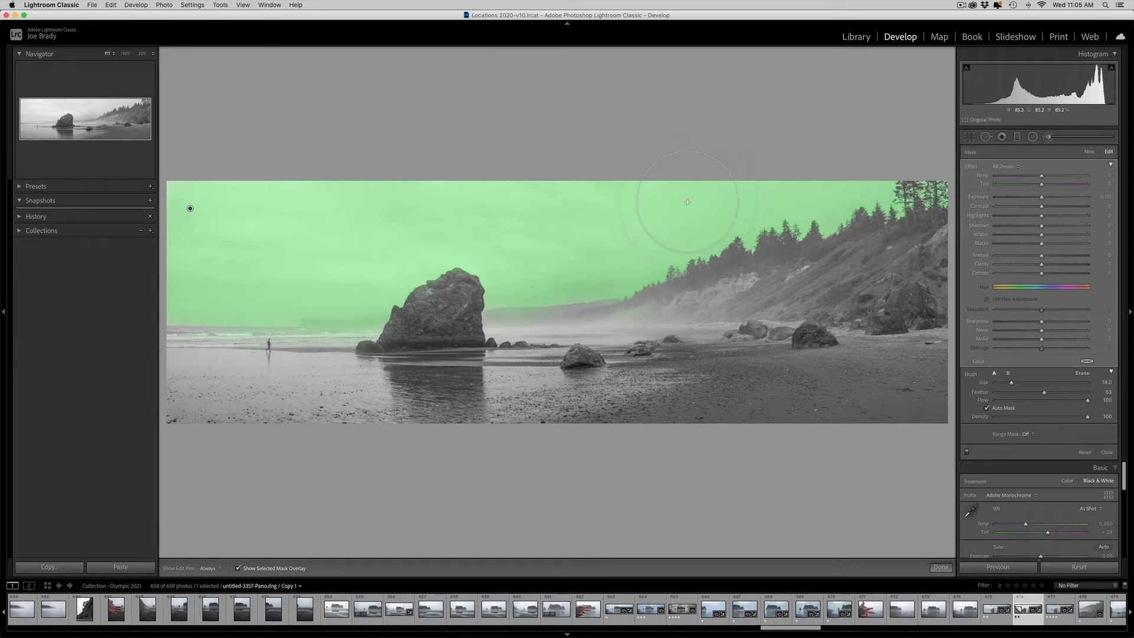
key("h")
key("o")
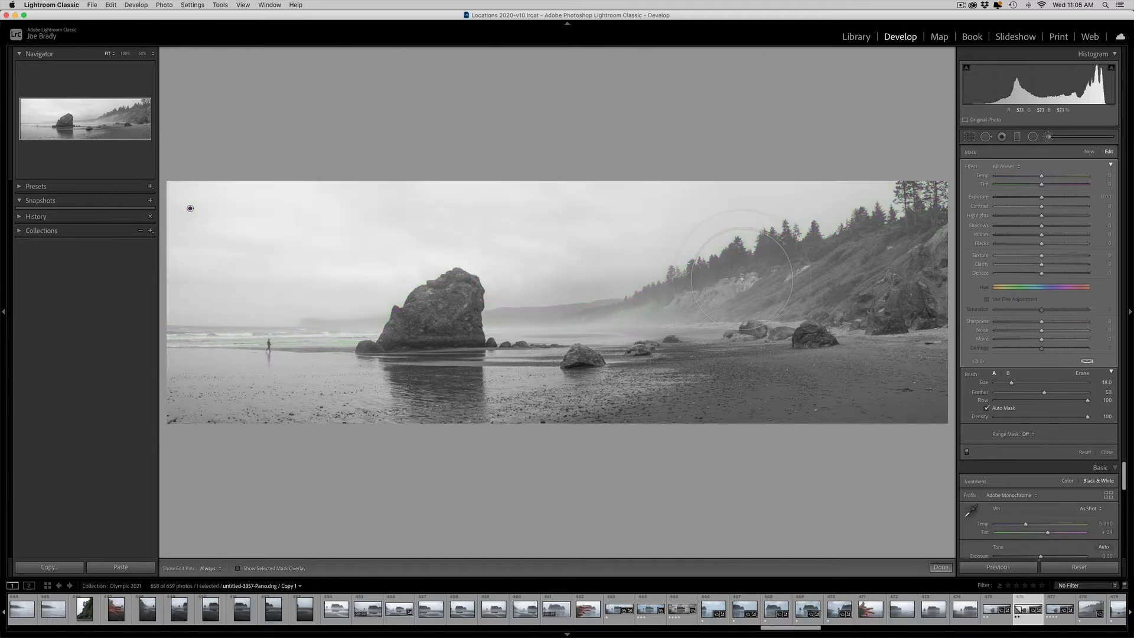
left_click(1057, 273)
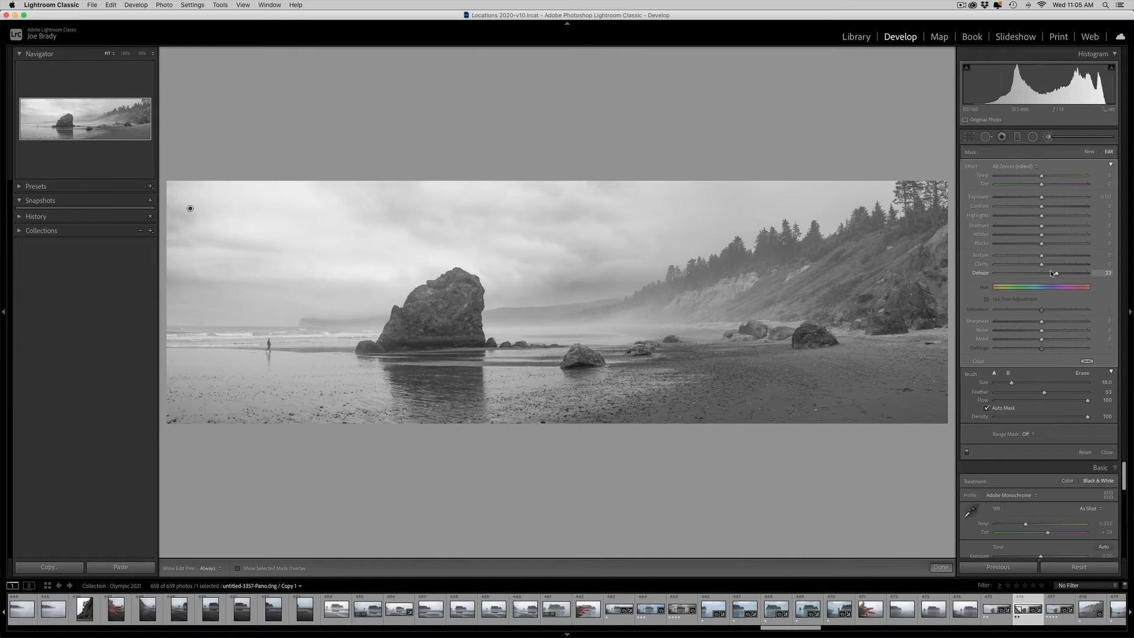
- Create a virtual copy of the panorama and reset all its develop settings
key("super+apostrophe")
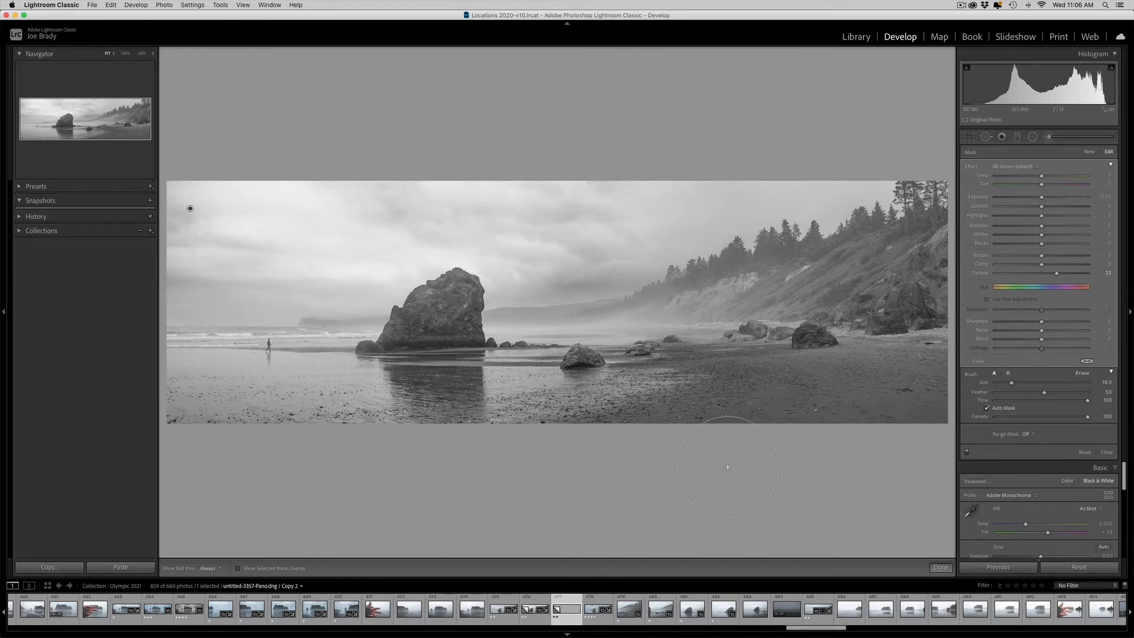
left_click(1079, 566)
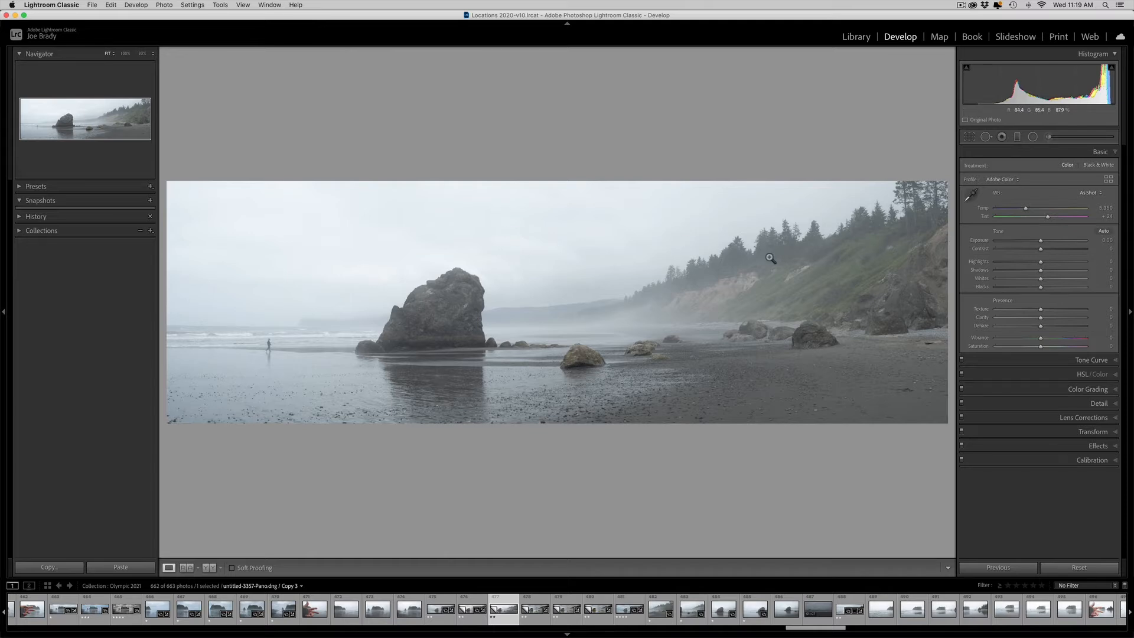
- Add a graduated filter down over the sky, tilted to follow the hillside, and show its mask overlay
left_click(1017, 138)
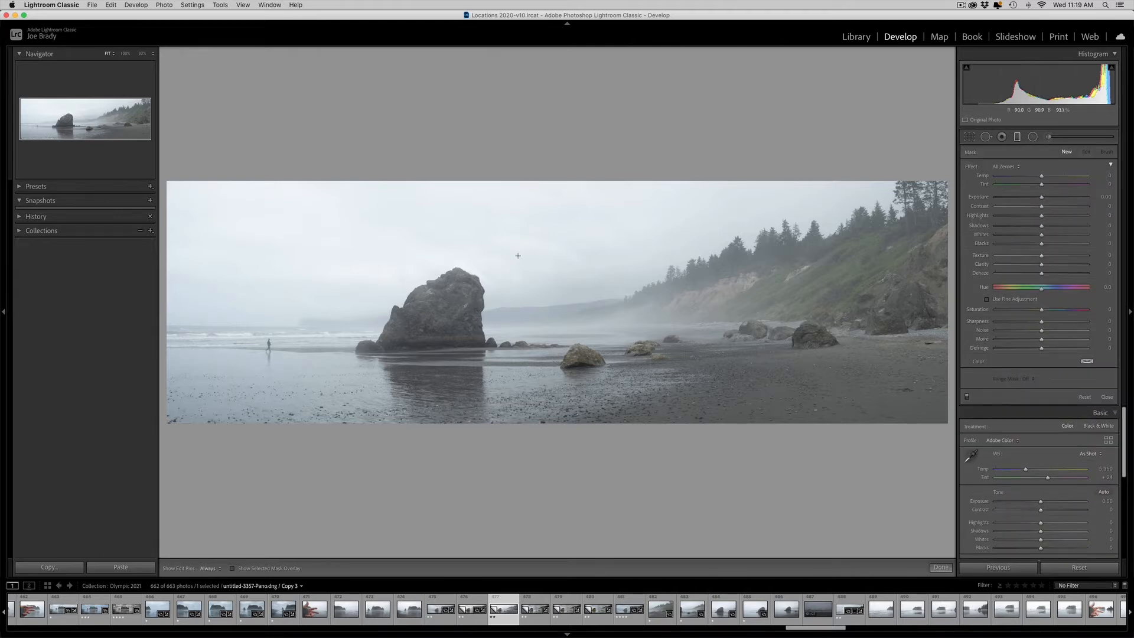
left_click_drag(518, 257, 528, 317)
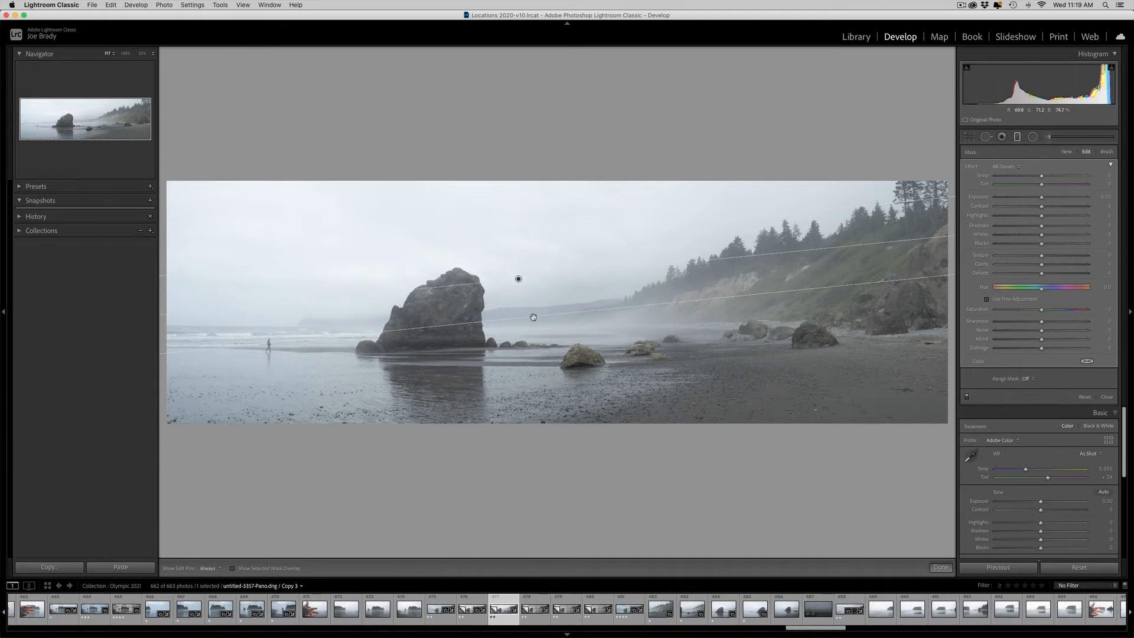
key("o")
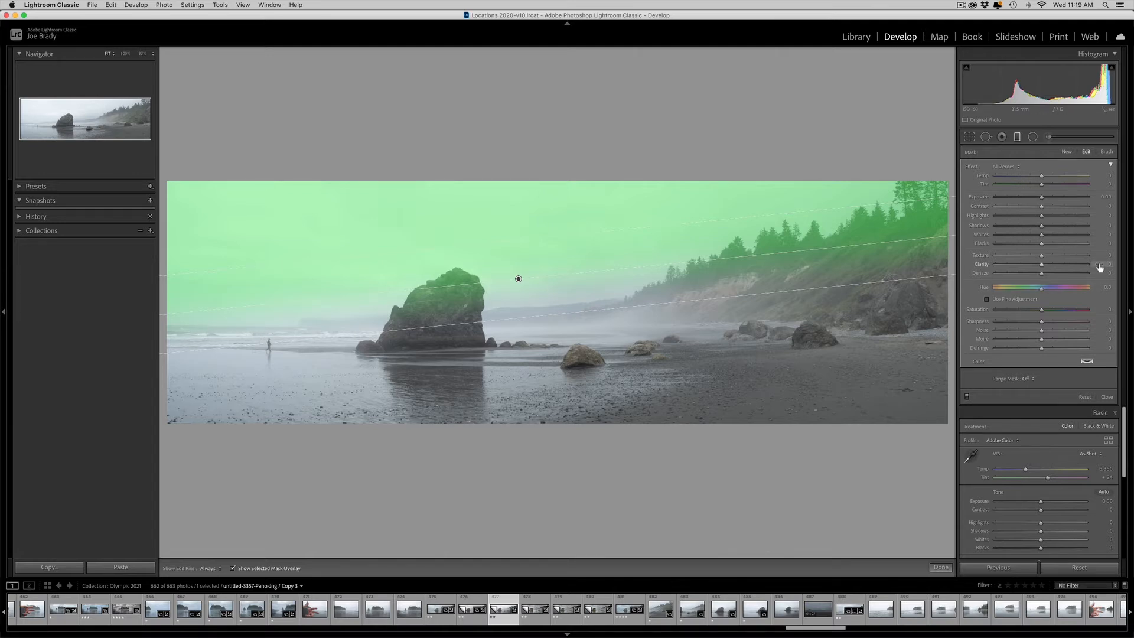
- Erase the graduated filter's mask from the ocean horizon beside the large rock, and hide the mask overlay
left_click(1102, 152)
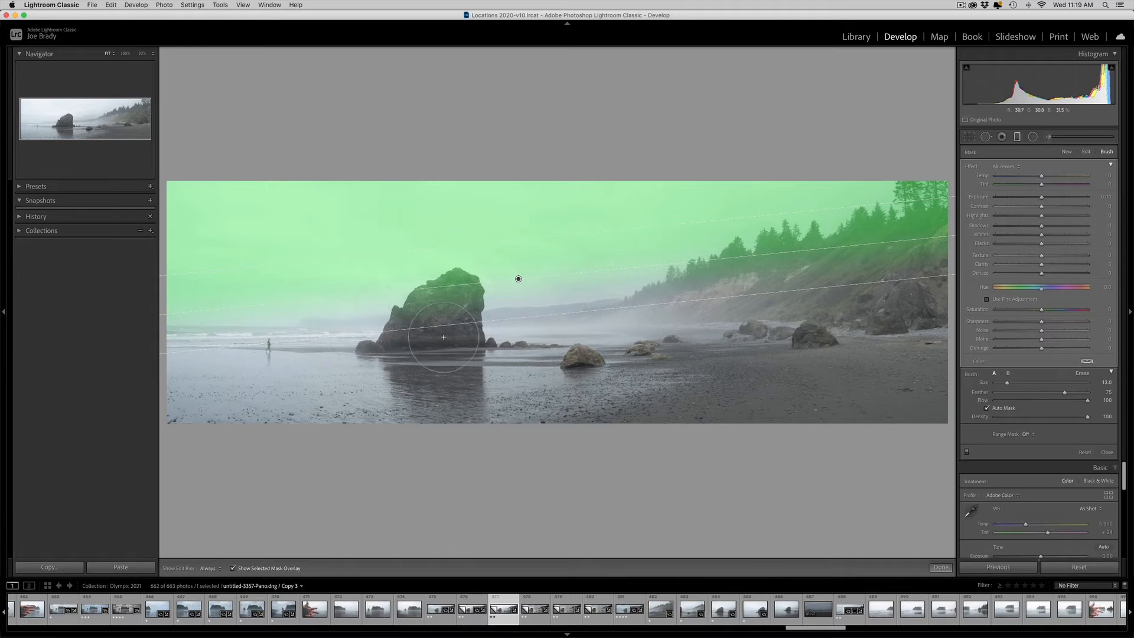
key("alt")
key("h")
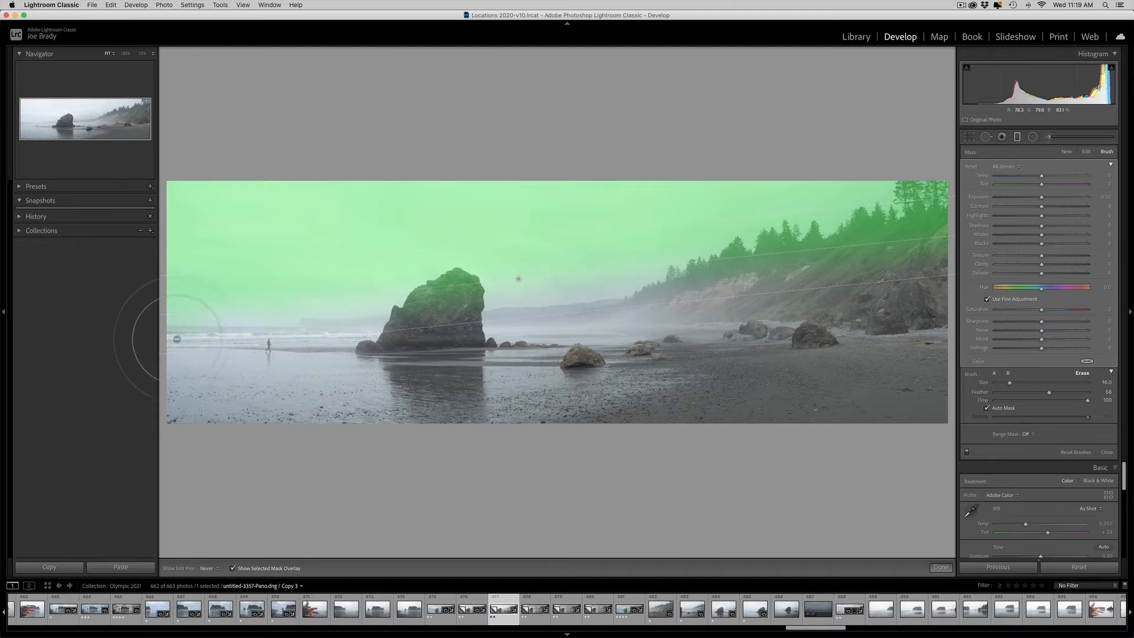
key("h")
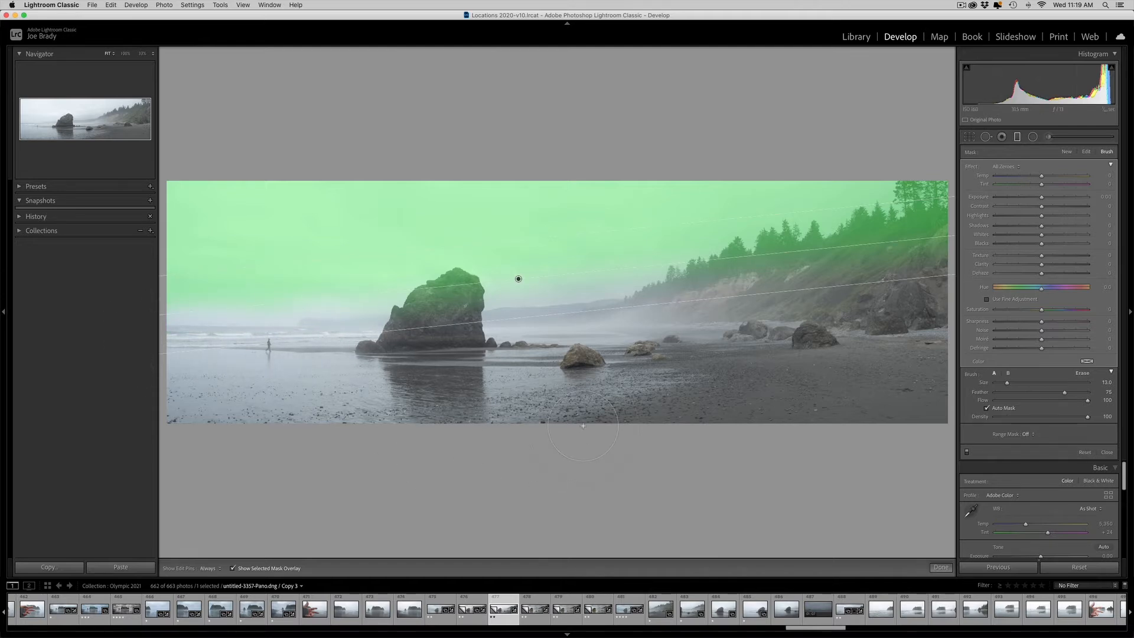
key("o")
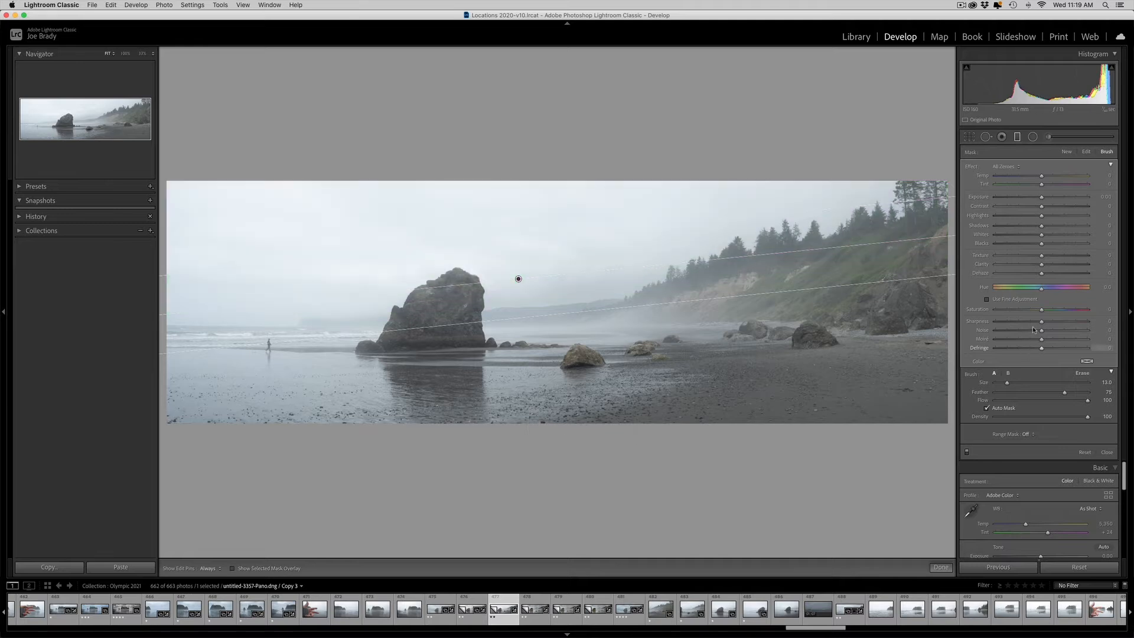
- Set the sky filter's Dehaze to 52, Highlights to −41, Contrast to 11, Exposure to −0.40 and Clarity to 24
left_click_drag(1042, 272, 1057, 274)
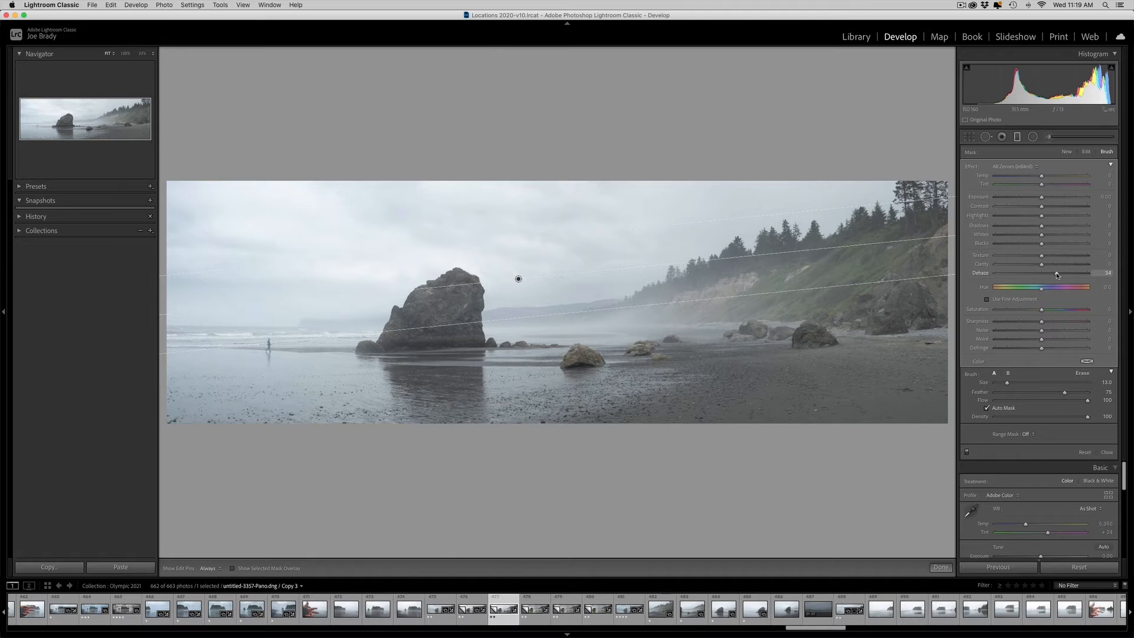
left_click_drag(1058, 275, 1065, 273)
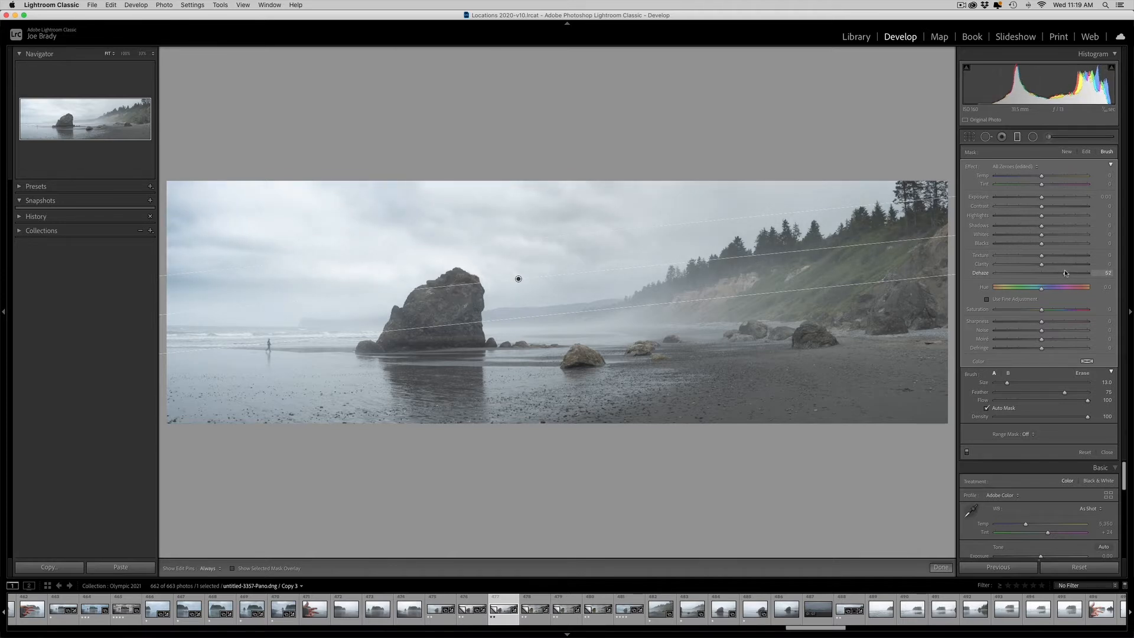
left_click_drag(1042, 197, 1037, 200)
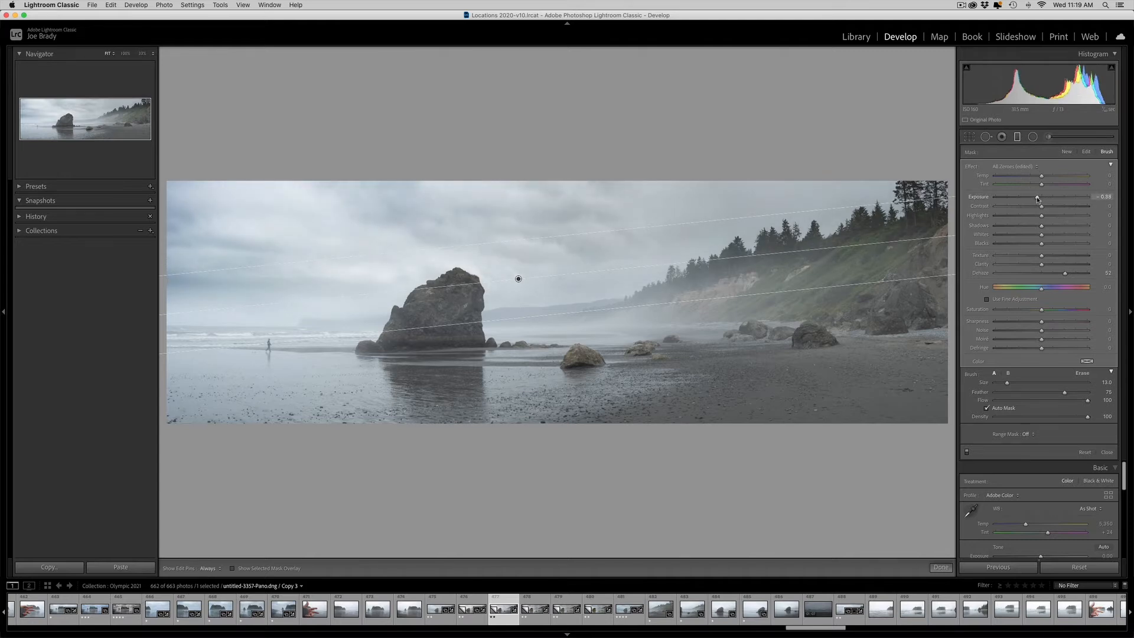
double_click(1037, 197)
left_click(1023, 216)
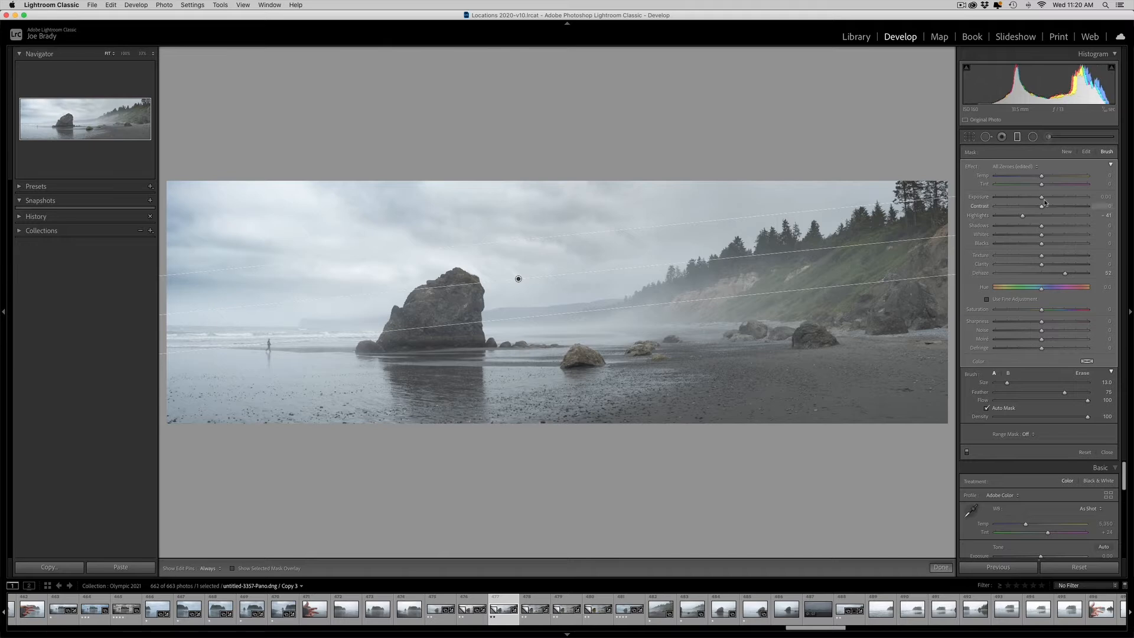
left_click_drag(1041, 200, 1039, 200)
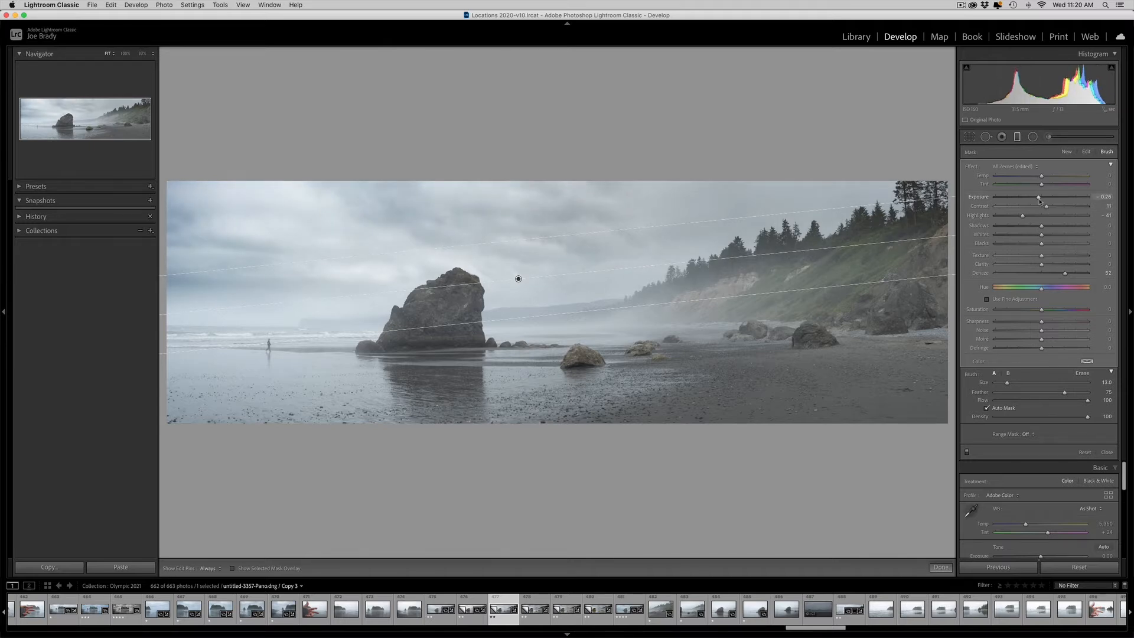
left_click_drag(1038, 199, 1037, 199)
left_click(1053, 265)
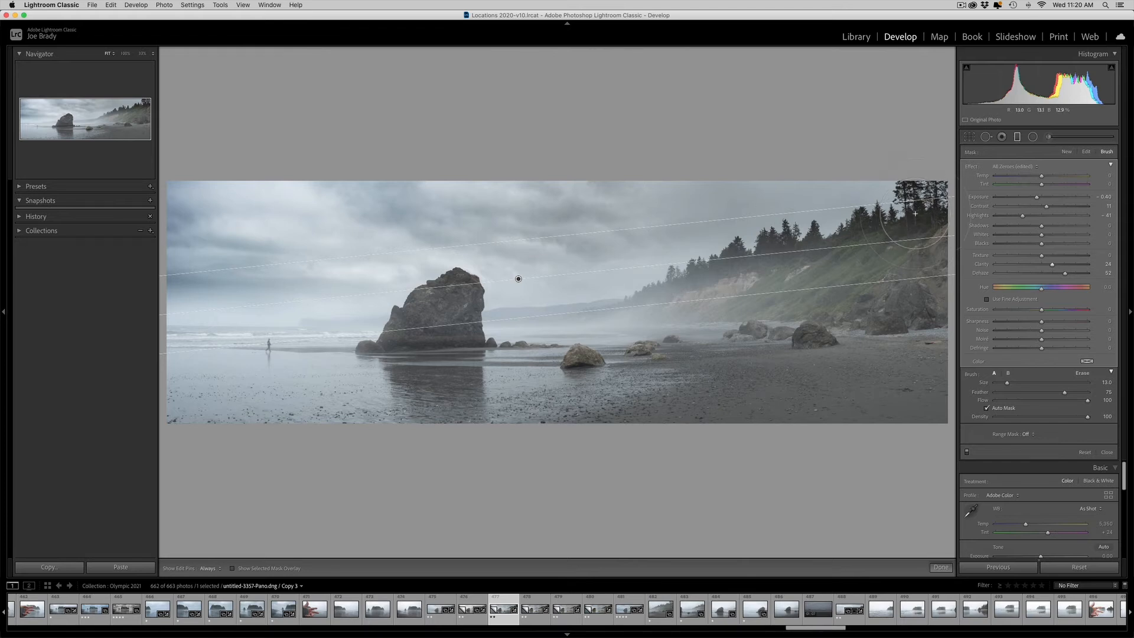
- Erase the sky filter's mask from the trees and hillside using the overlay as a guide, and close the filter
key("o")
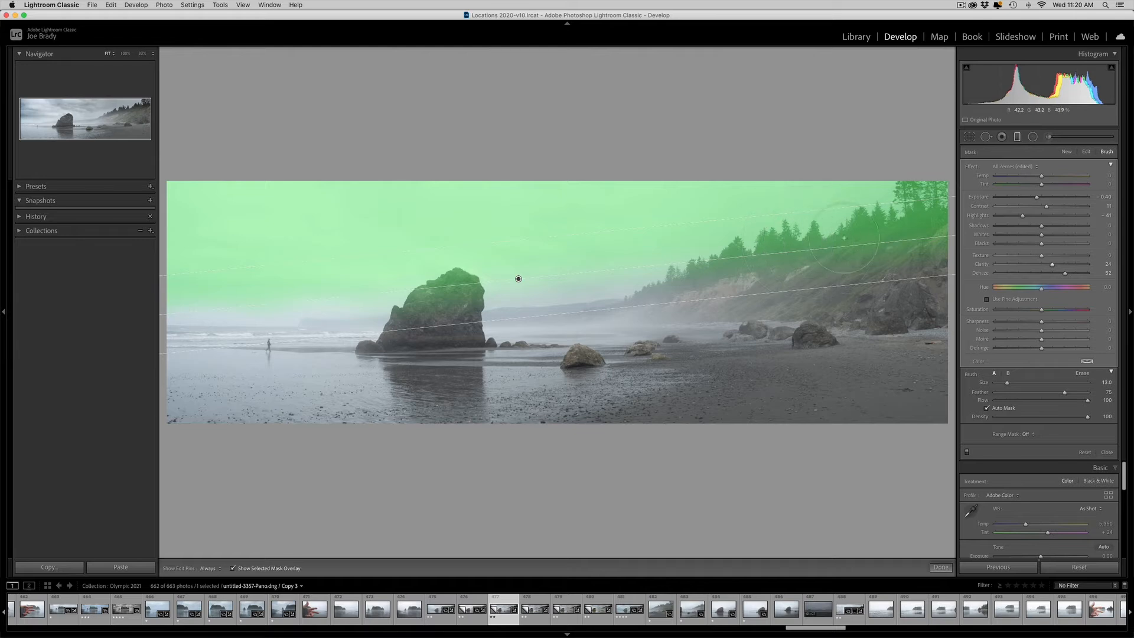
key("alt")
mouse_move(926, 225)
left_mouse_down()
mouse_move(671, 287)
mouse_move(924, 235)
mouse_move(881, 266)
mouse_move(793, 293)
mouse_move(941, 236)
mouse_move(938, 199)
left_mouse_up()
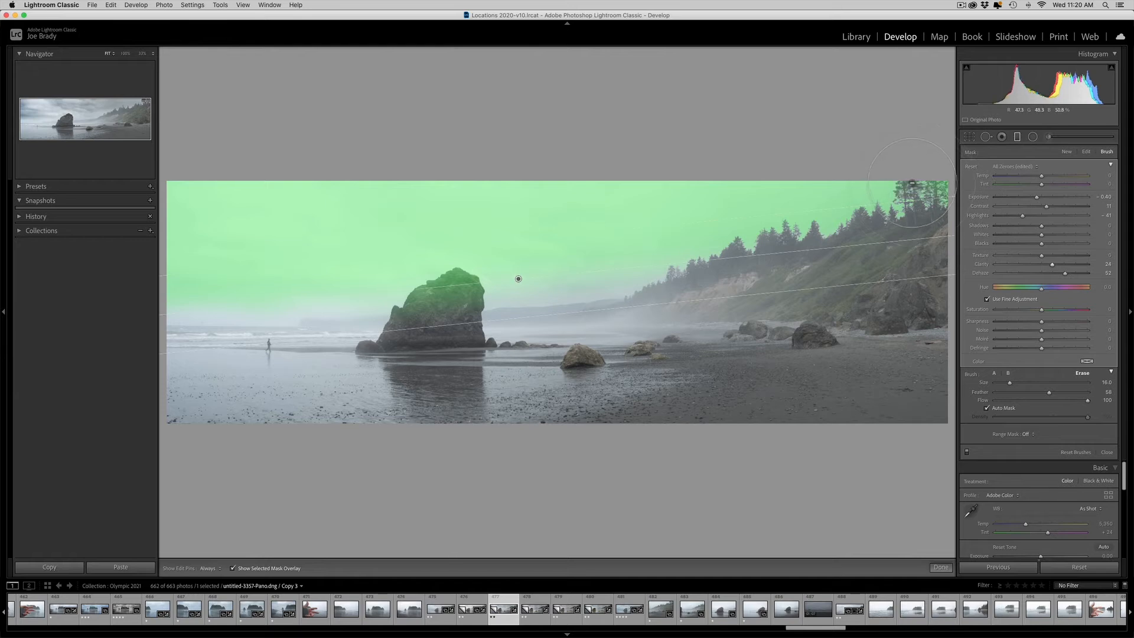
mouse_move(914, 245)
left_mouse_down()
mouse_move(877, 283)
mouse_move(677, 307)
mouse_move(927, 271)
left_mouse_up()
key("o")
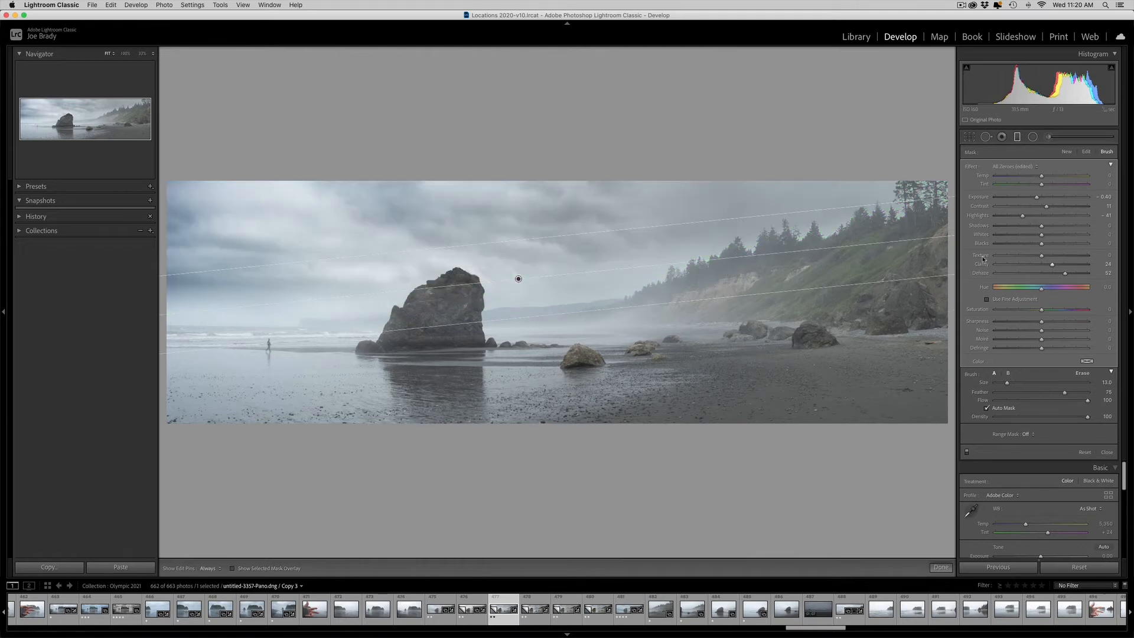
left_click(941, 567)
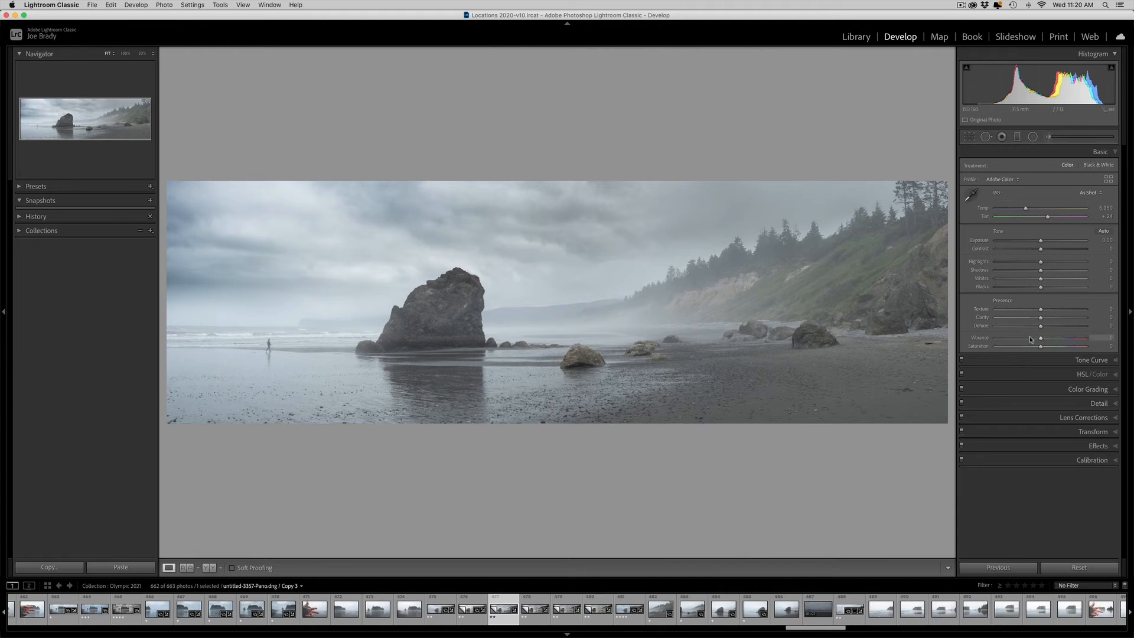
- Raise the whole photo's Saturation to +67 in the Basic adjustments
left_click_drag(1057, 347, 1064, 348)
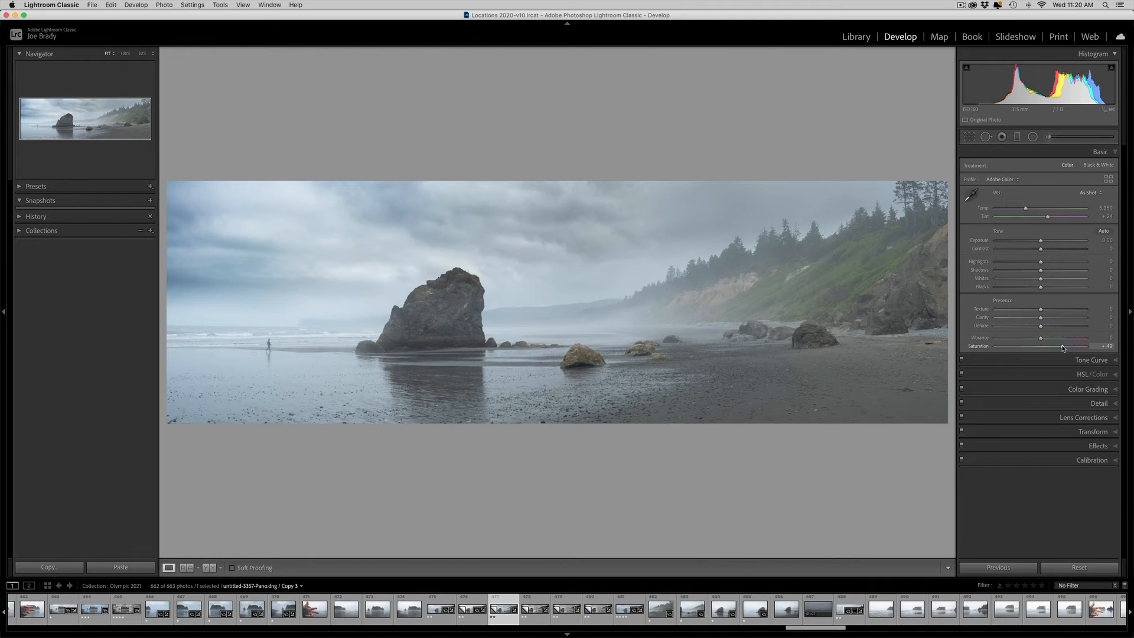
left_click_drag(1061, 347, 1070, 347)
- Rework the sky graduated filter with Saturation −34 and Exposure −0.50, shift the gradient slightly lower, and close it
left_click(1017, 138)
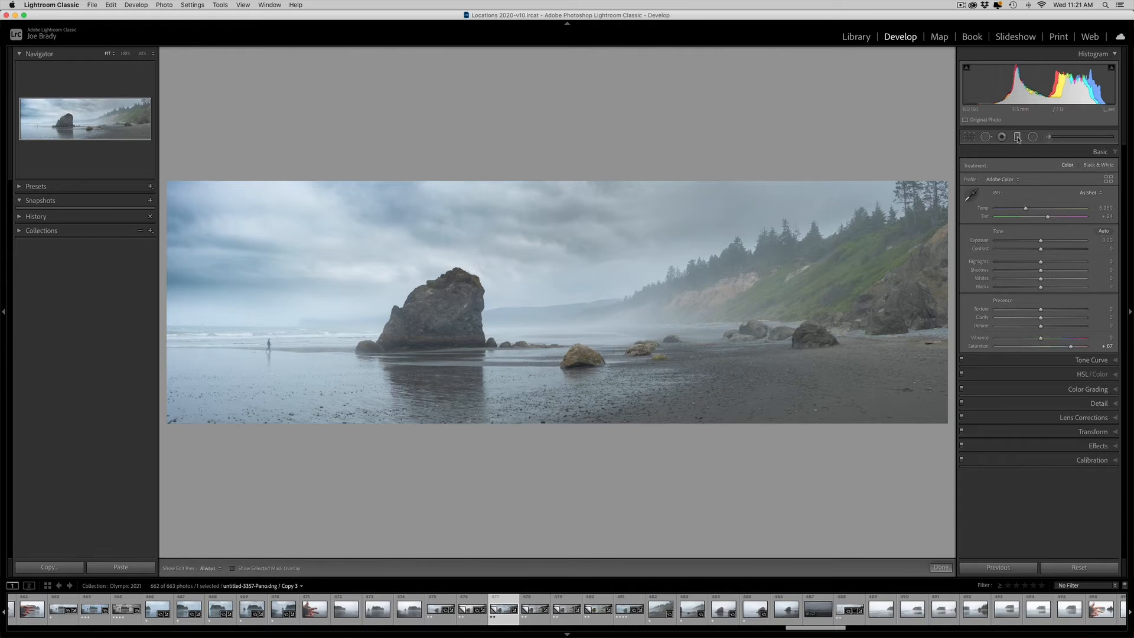
left_click(519, 278)
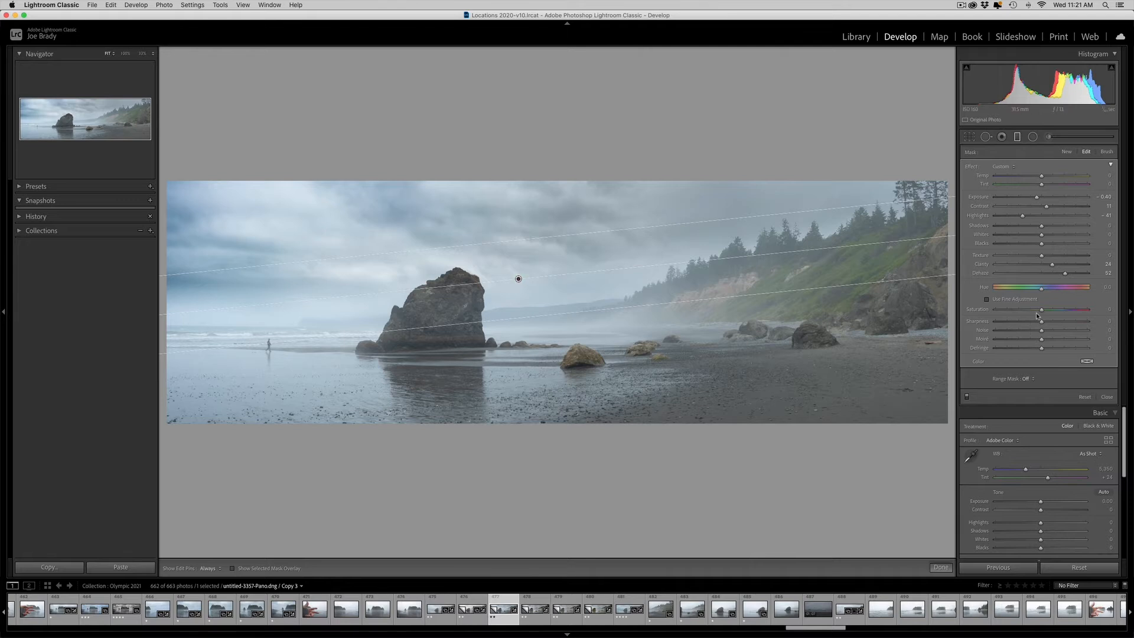
left_click(1013, 310)
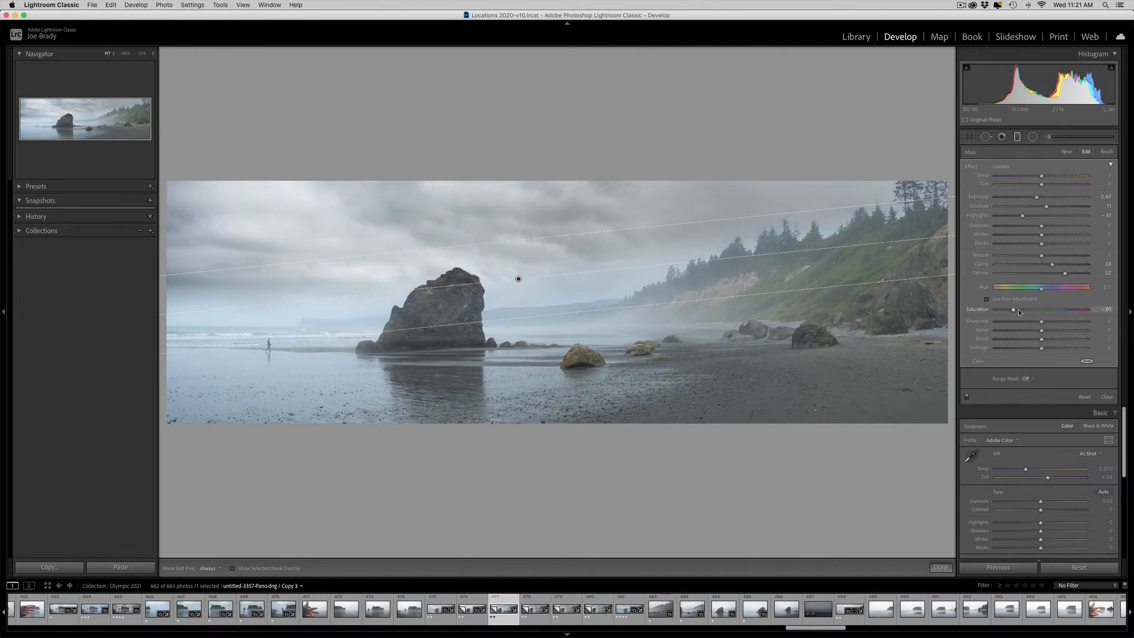
left_click_drag(1036, 199, 1035, 200)
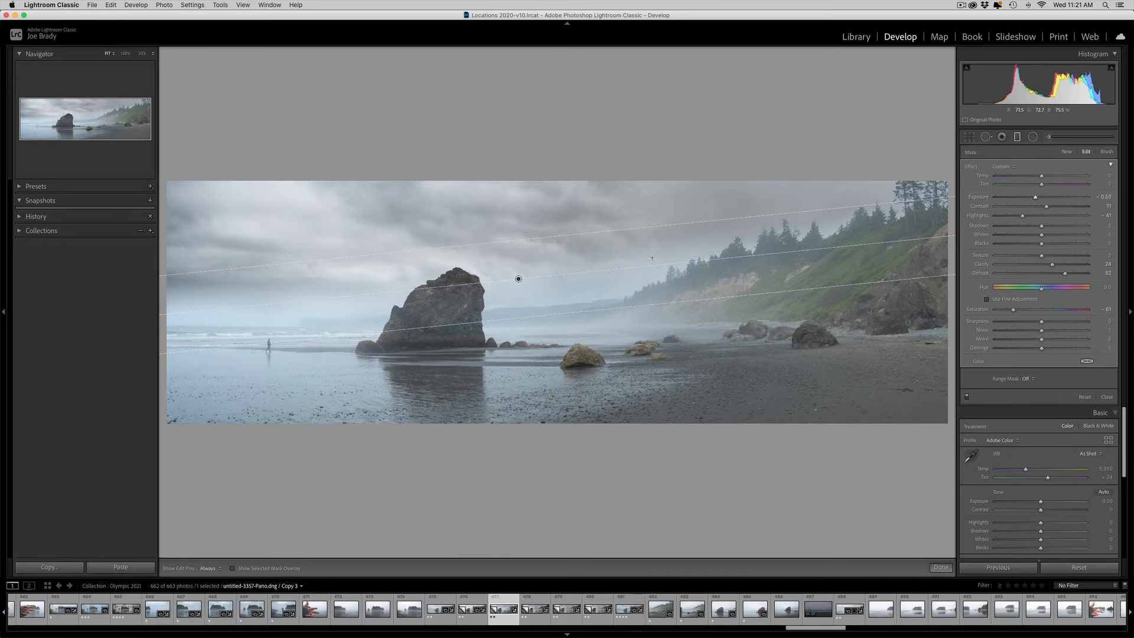
left_click_drag(580, 311, 583, 322)
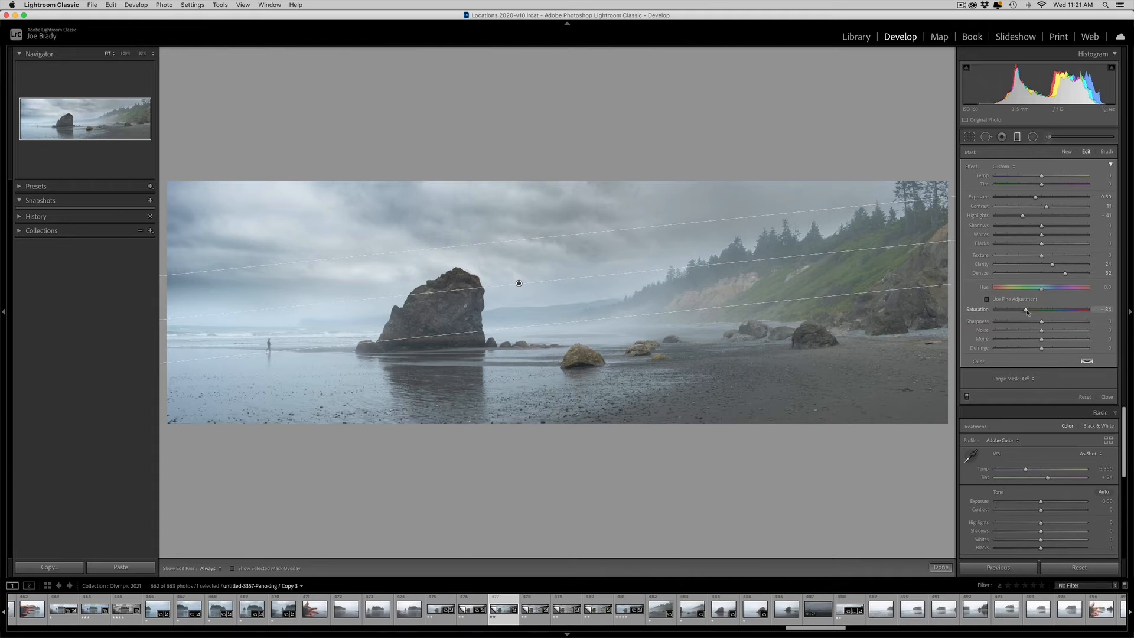
left_click(941, 567)
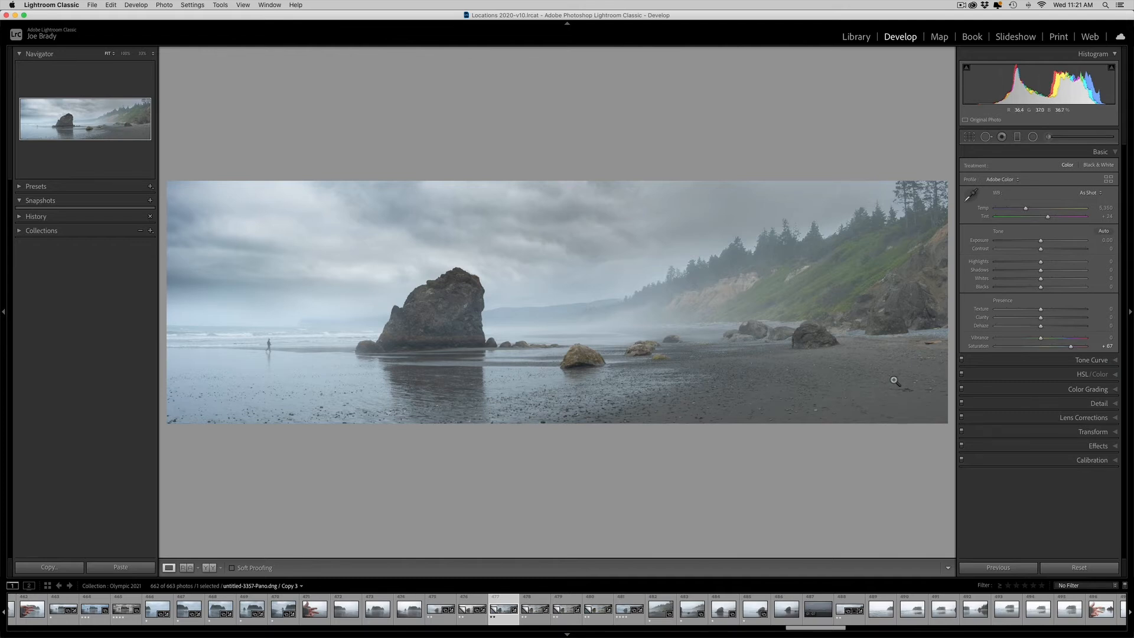
- Paint a new adjustment brush mask over the dark foreground sand, with Auto Mask off and the overlay shown as a guide
left_click(1048, 137)
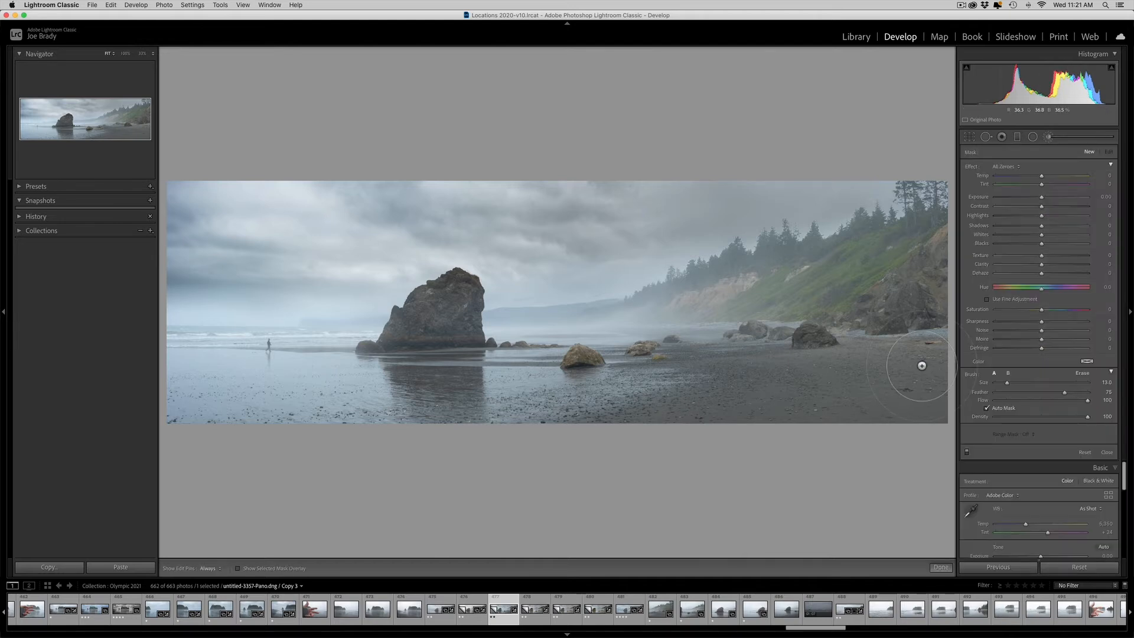
key("o")
left_click(987, 408)
key("h")
mouse_move(914, 357)
left_mouse_down()
mouse_move(717, 384)
mouse_move(679, 378)
mouse_move(703, 407)
mouse_move(473, 416)
left_mouse_up()
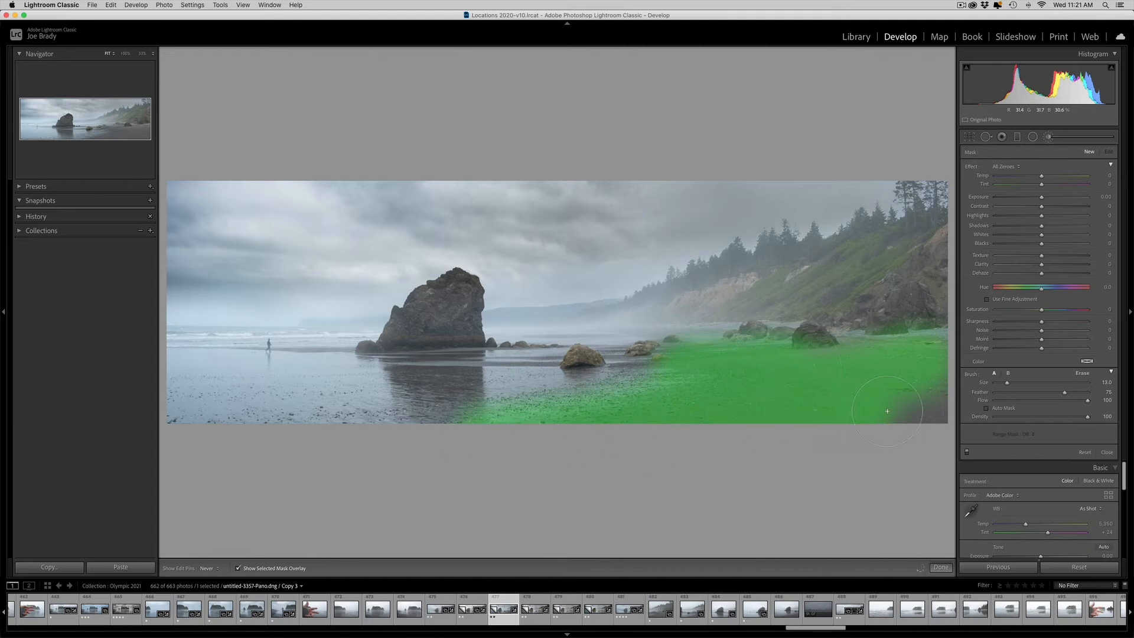
left_click_drag(887, 411, 933, 408)
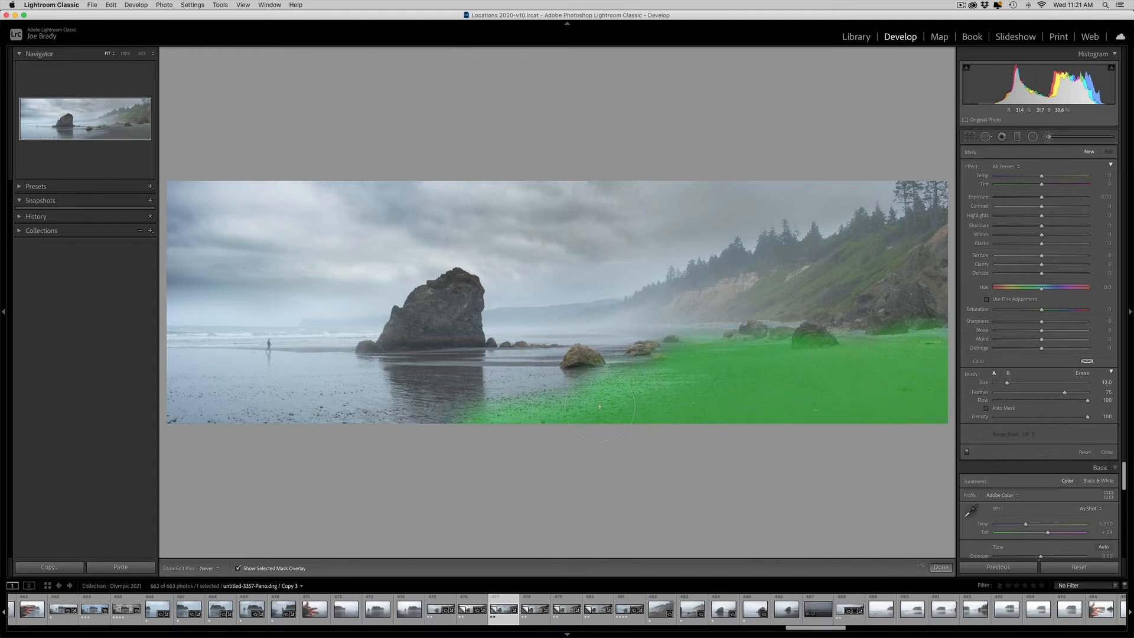
- Hide the mask overlay and set the sand brush's Exposure to 0.29 and Contrast to −18
key("h")
key("o")
left_click_drag(1042, 197, 1033, 208)
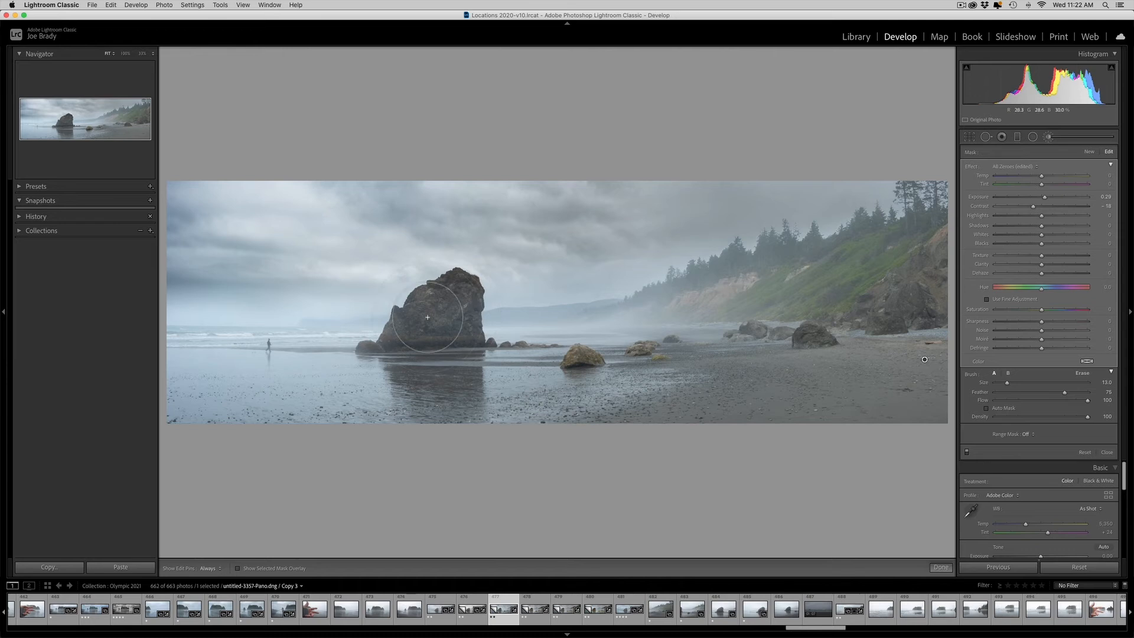
- Paint a new Auto Mask brush adjustment over the large sea stack and raise its Exposure to about 0.38
left_click(1089, 152)
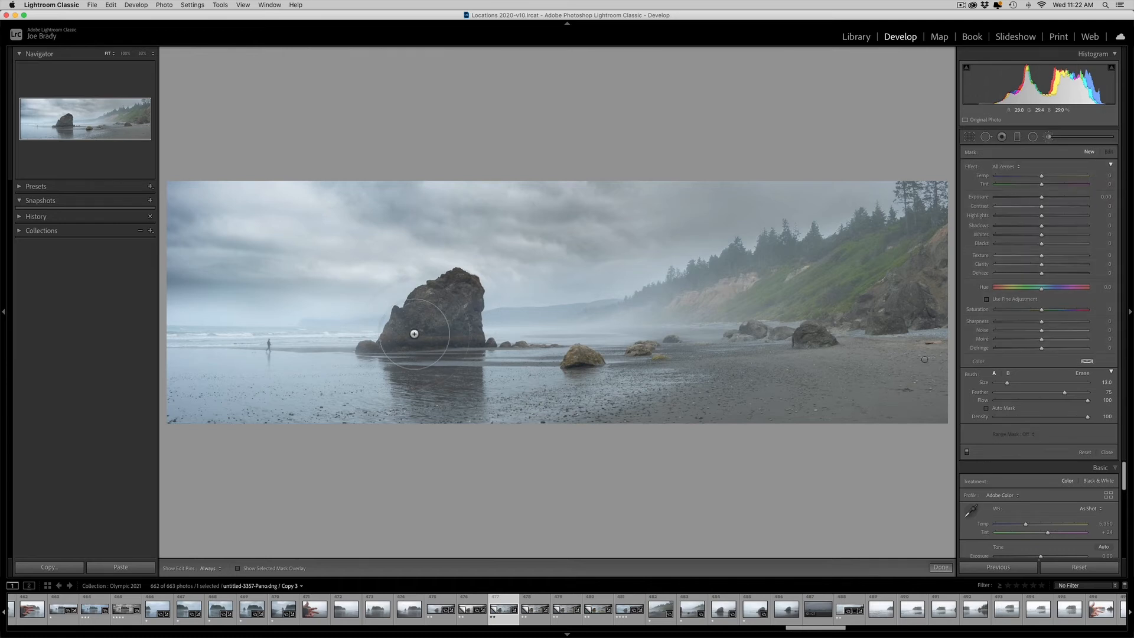
left_click(986, 408)
key("o")
mouse_move(456, 293)
left_mouse_down()
mouse_move(405, 327)
mouse_move(466, 333)
mouse_move(473, 349)
mouse_move(413, 355)
mouse_move(391, 342)
left_mouse_up()
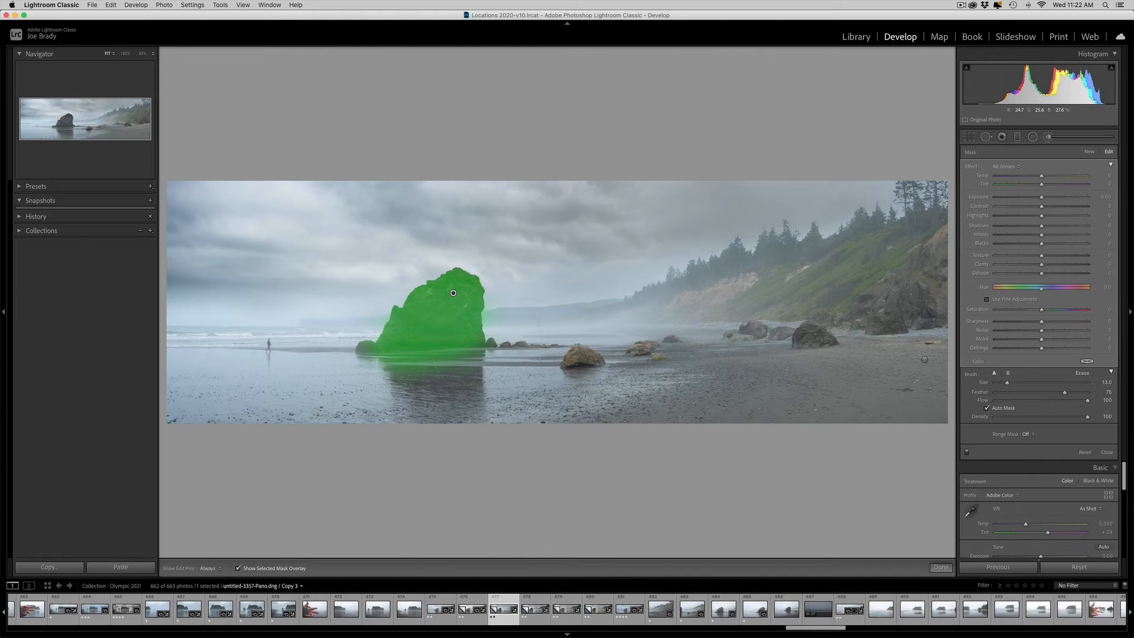
mouse_move(430, 374)
left_mouse_down()
mouse_move(471, 376)
mouse_move(402, 366)
left_mouse_up()
key("o")
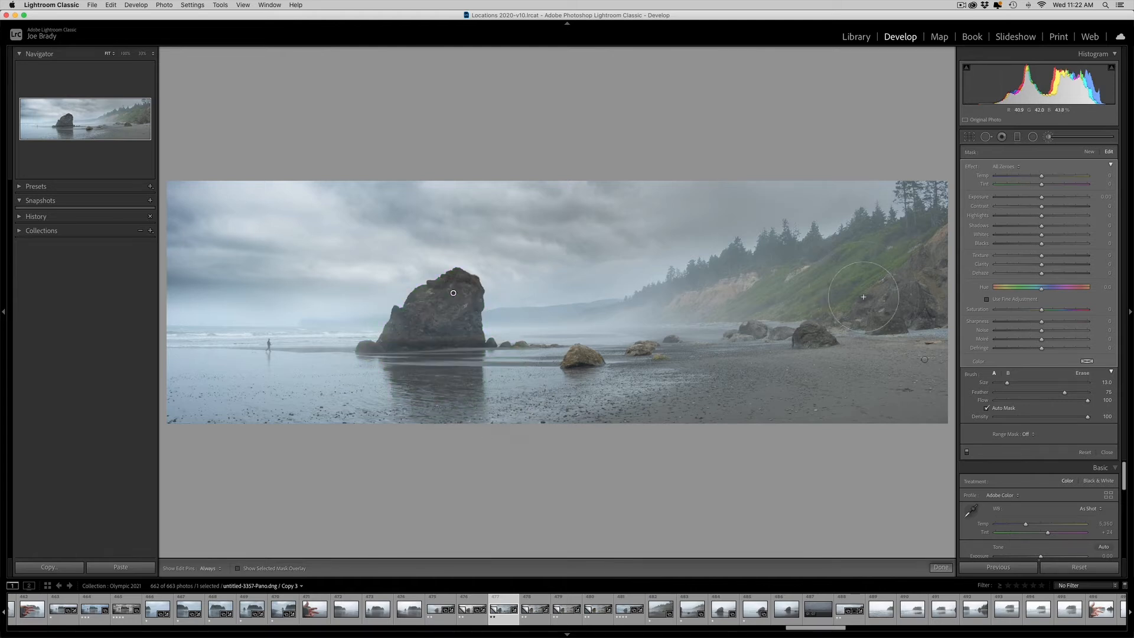
left_click_drag(1042, 199, 1044, 199)
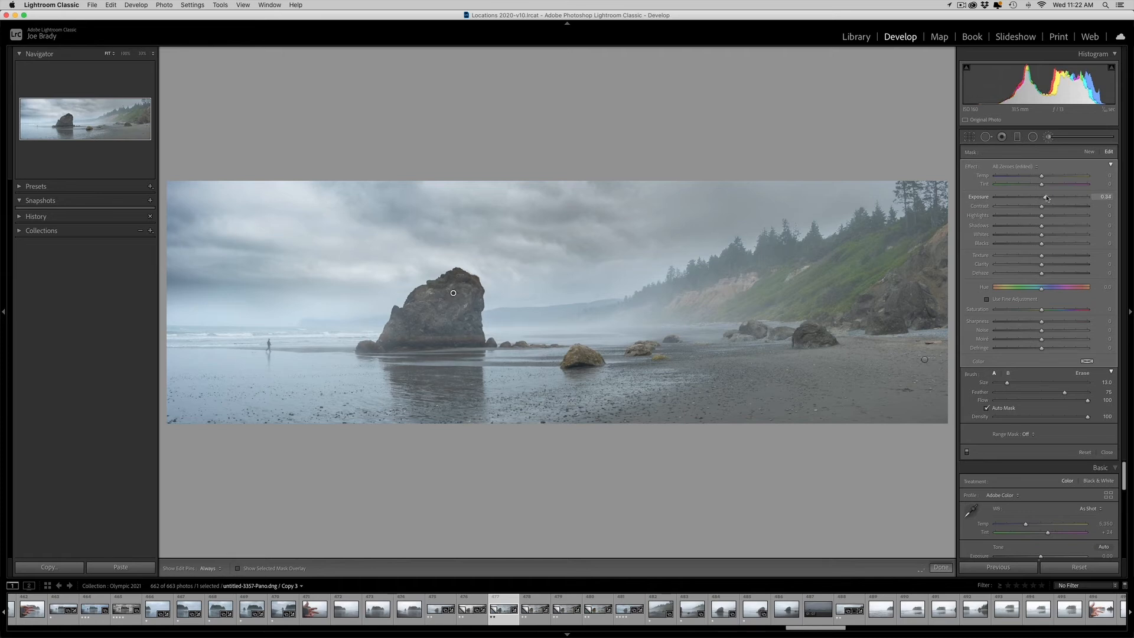
left_click_drag(1047, 198, 1046, 198)
- Try Clarity 27 and Dehaze 31 on the sea stack brush, and reset both
left_click_drag(1041, 264, 1054, 267)
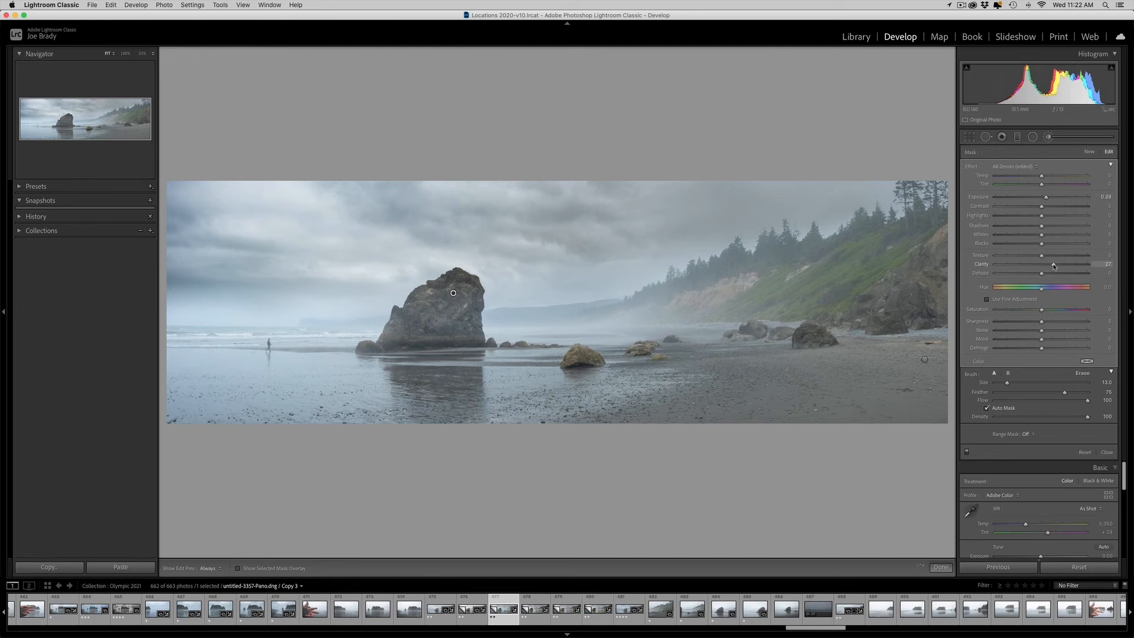
left_click(1056, 275)
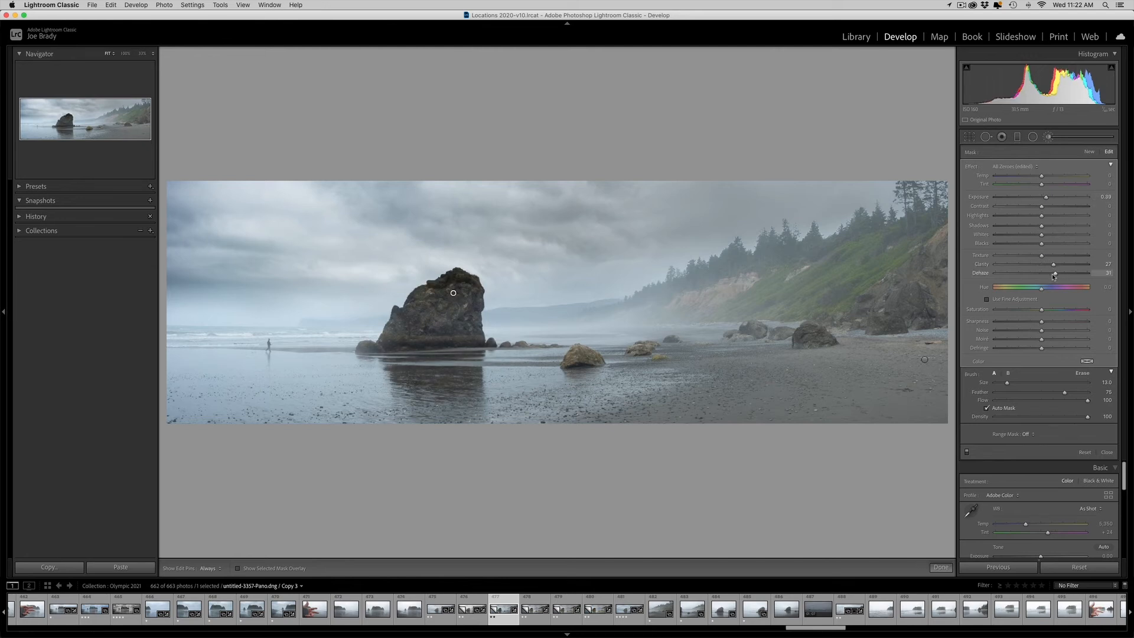
double_click(982, 265)
double_click(984, 275)
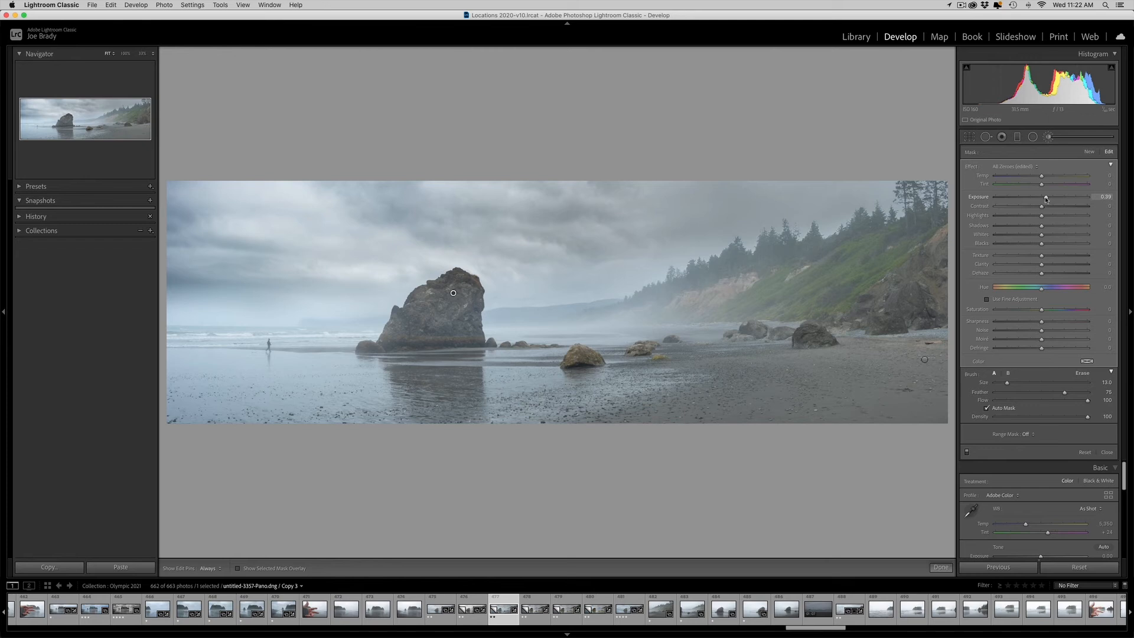
- Fine-tune the sea stack brush's Exposure and close the brush
left_click_drag(1047, 198, 1048, 199)
left_click(941, 567)
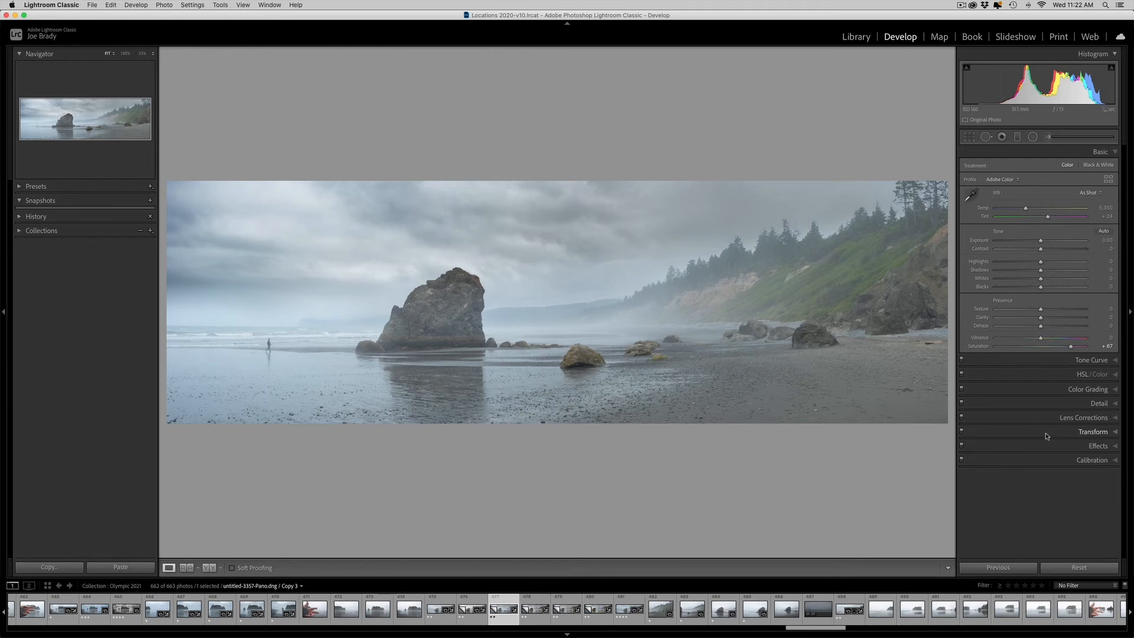
- Add a post-crop vignette with Amount −14, Midpoint 32 and Roundness −87, judging its shape at full strength first
left_click(1097, 446)
left_click_drag(981, 282, 970, 282)
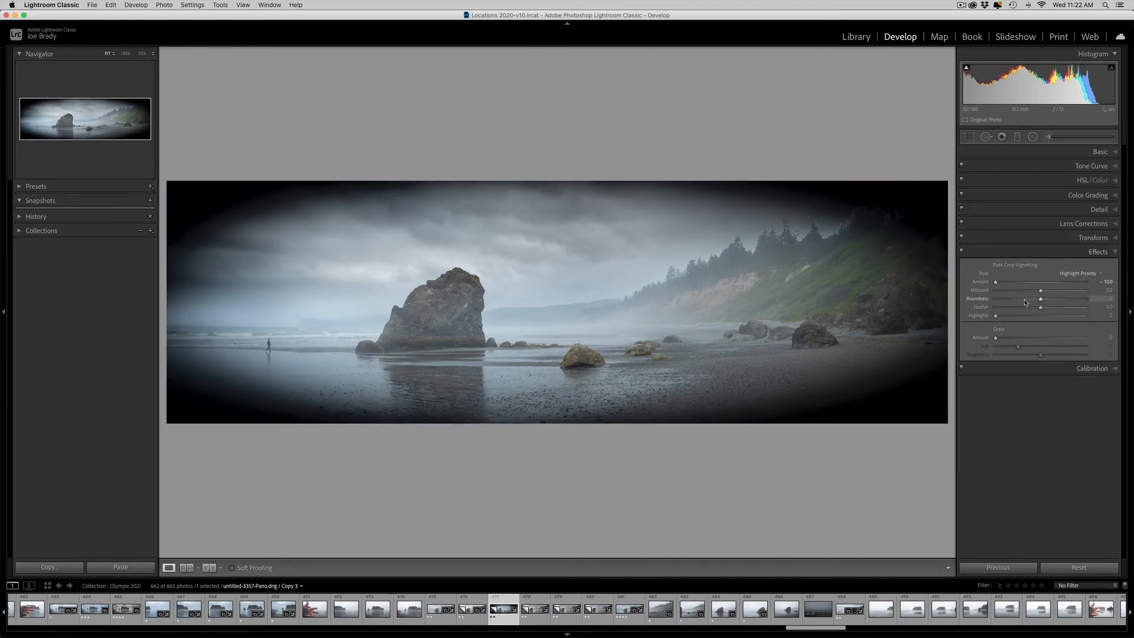
left_click_drag(1041, 300, 1001, 301)
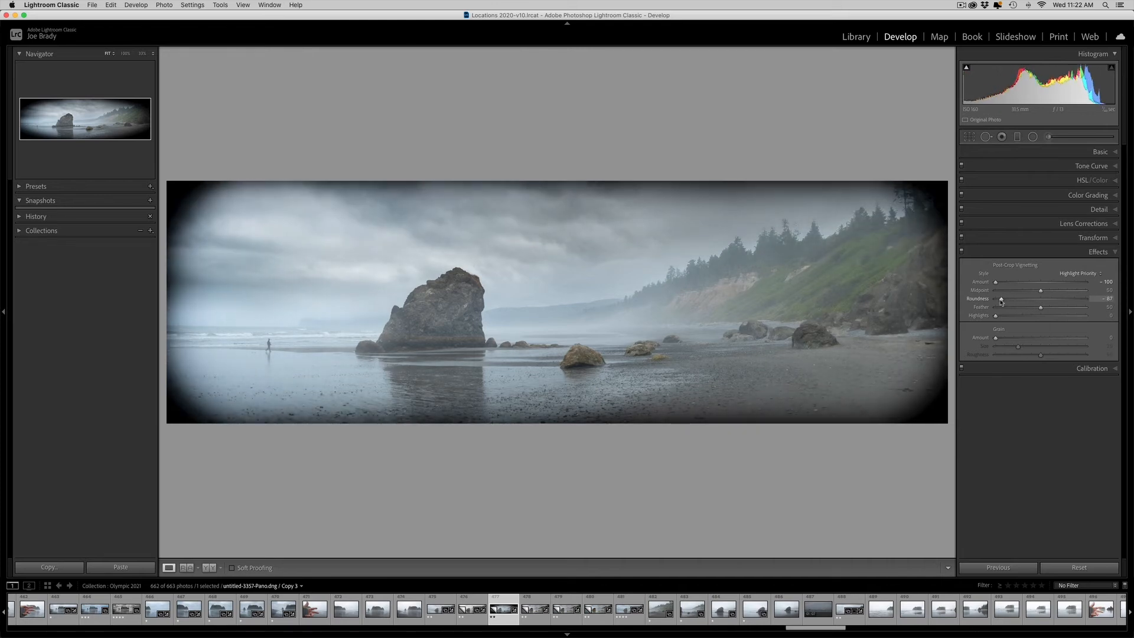
left_click_drag(1040, 291, 1026, 292)
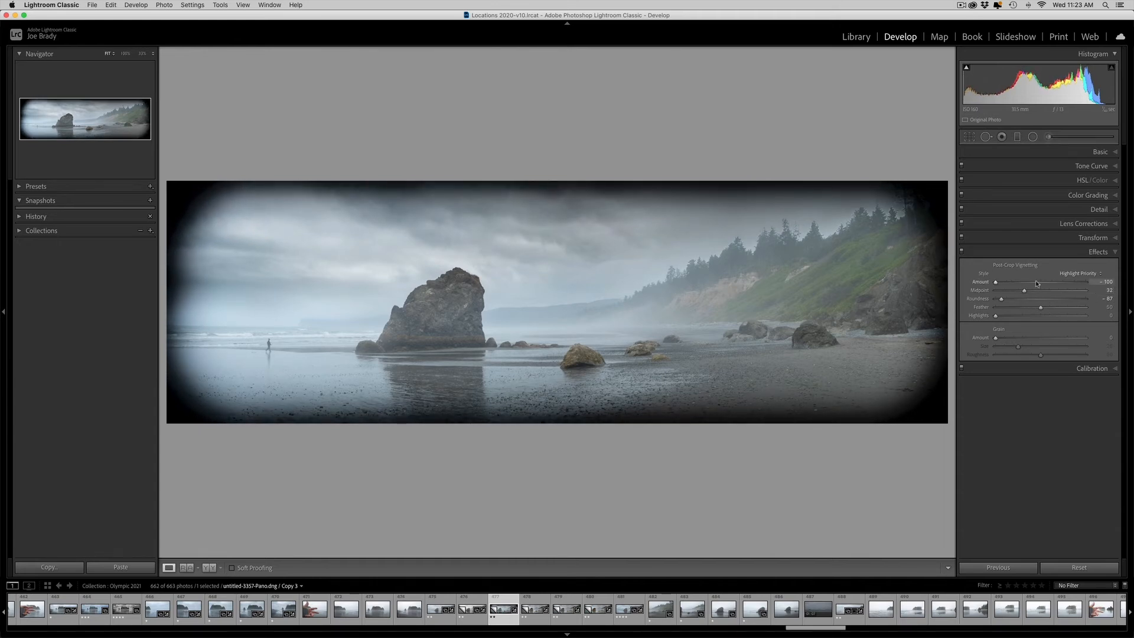
left_click(1036, 282)
left_click_drag(1035, 285, 1034, 283)
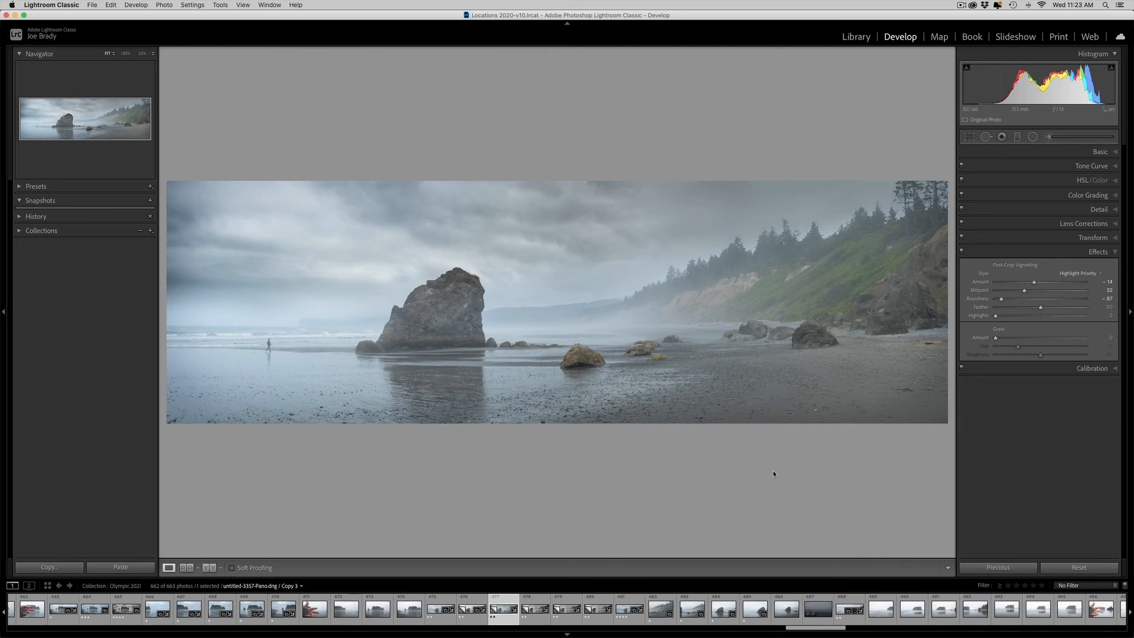
- Create a virtual copy of the panorama and crop off its right edge, including the tallest trees
key("super+apostrophe")
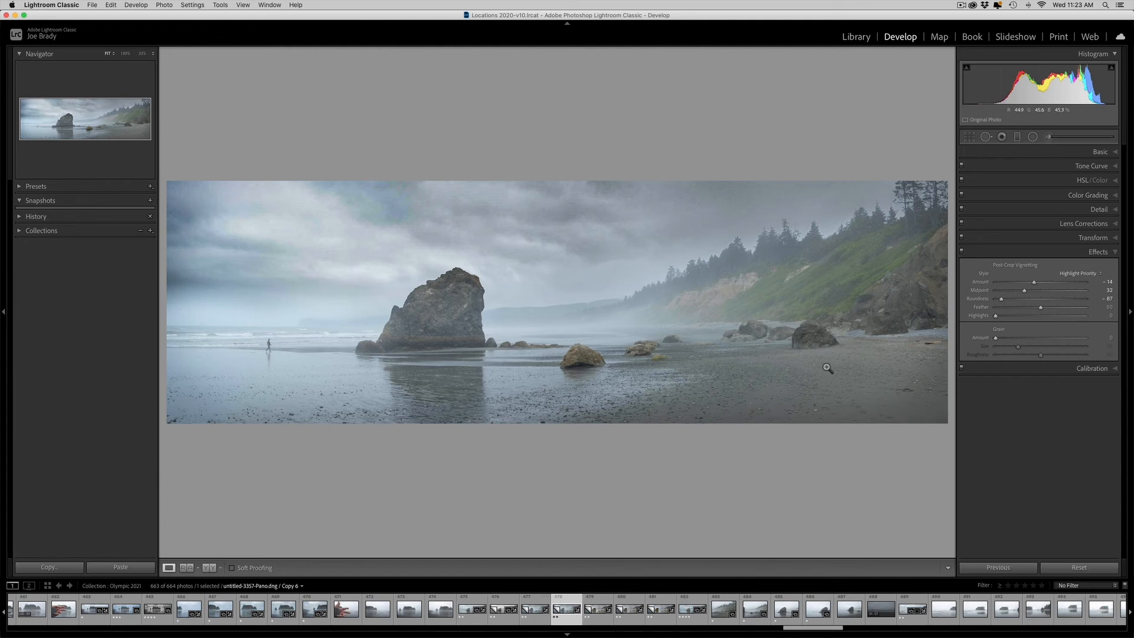
left_click(970, 137)
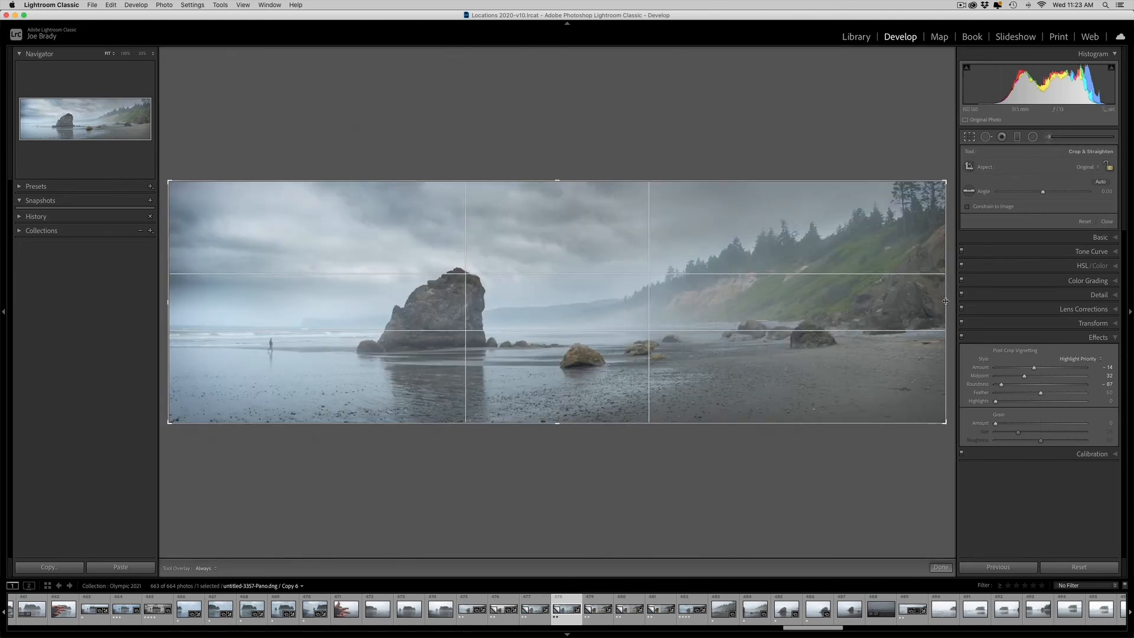
left_click_drag(945, 301, 903, 302)
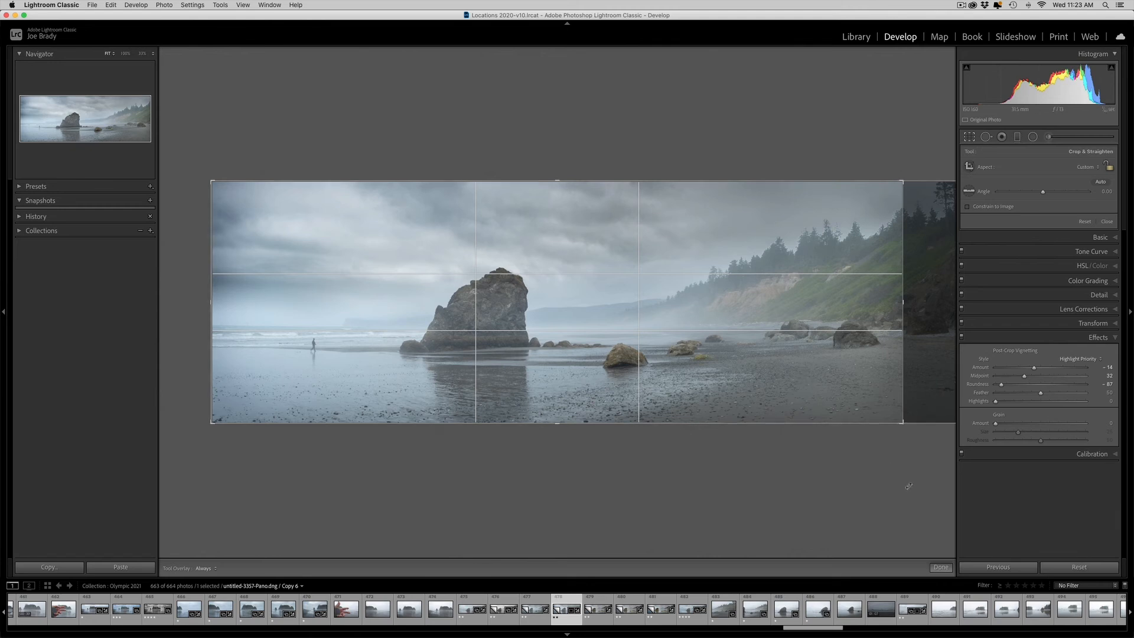
left_click(941, 566)
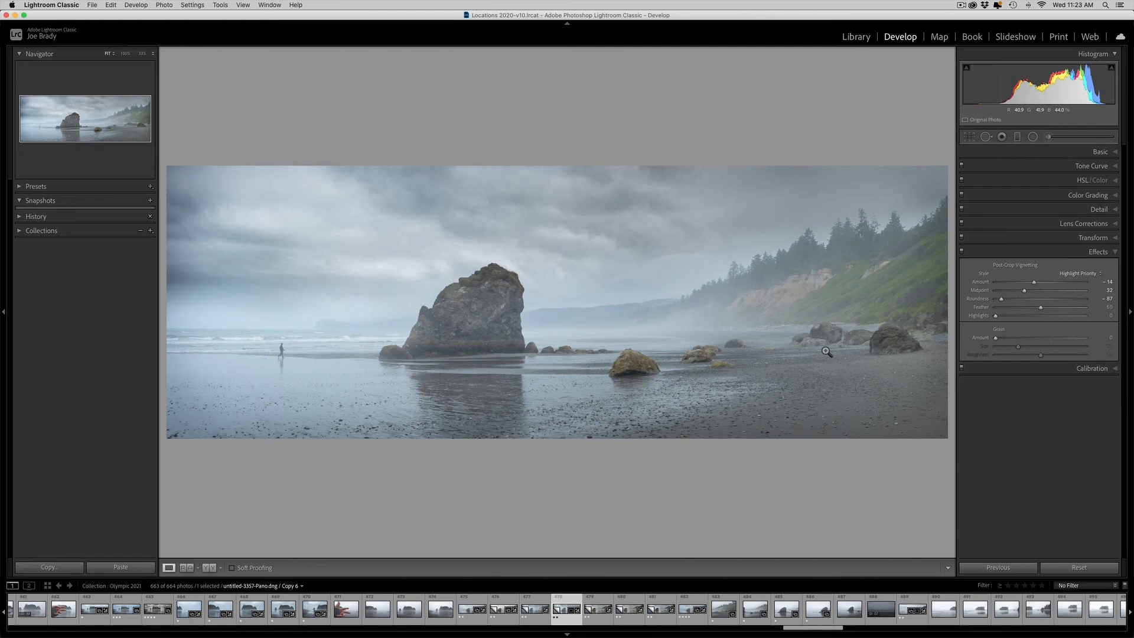
- Crop a strip of sky off the top of the copy and apply the crop
key("r")
left_click_drag(558, 182, 559, 191)
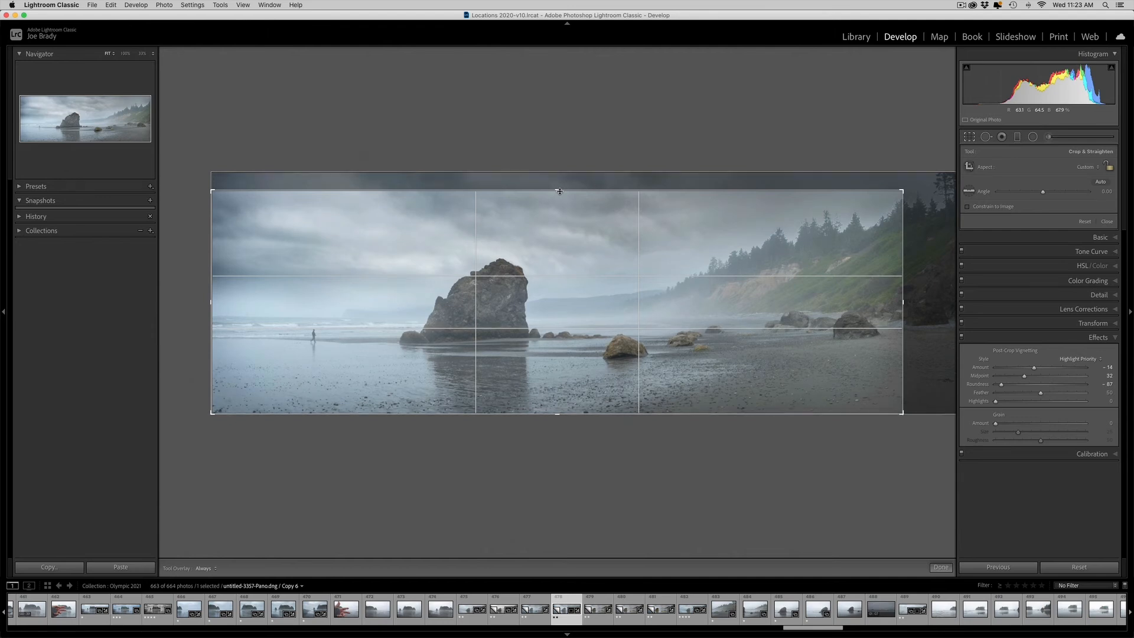
left_click_drag(559, 192, 559, 193)
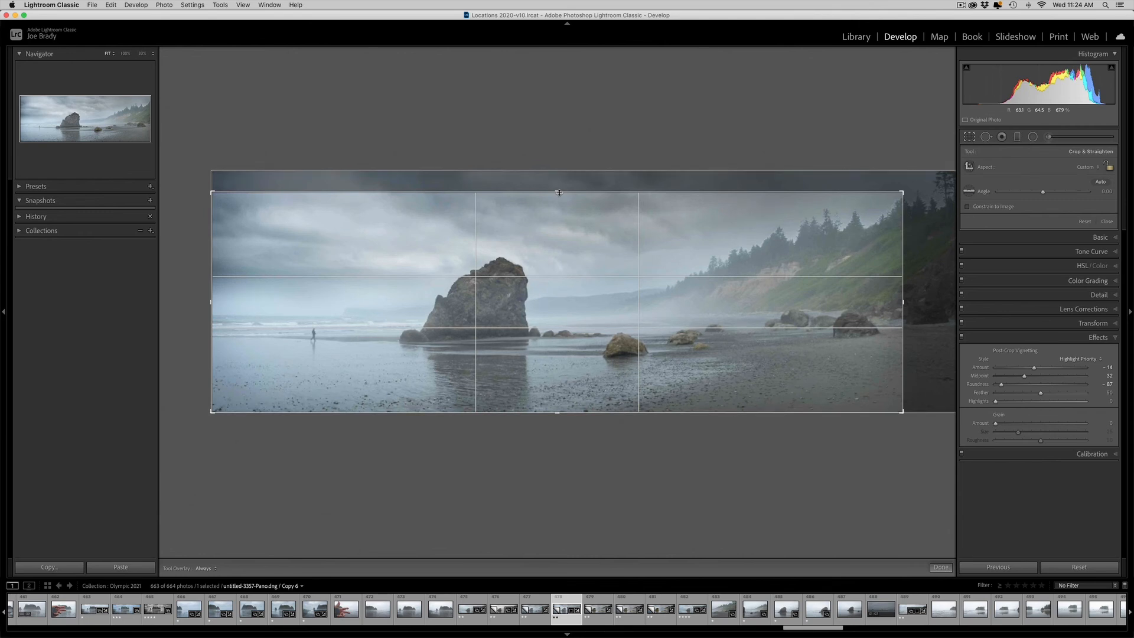
key("Return")
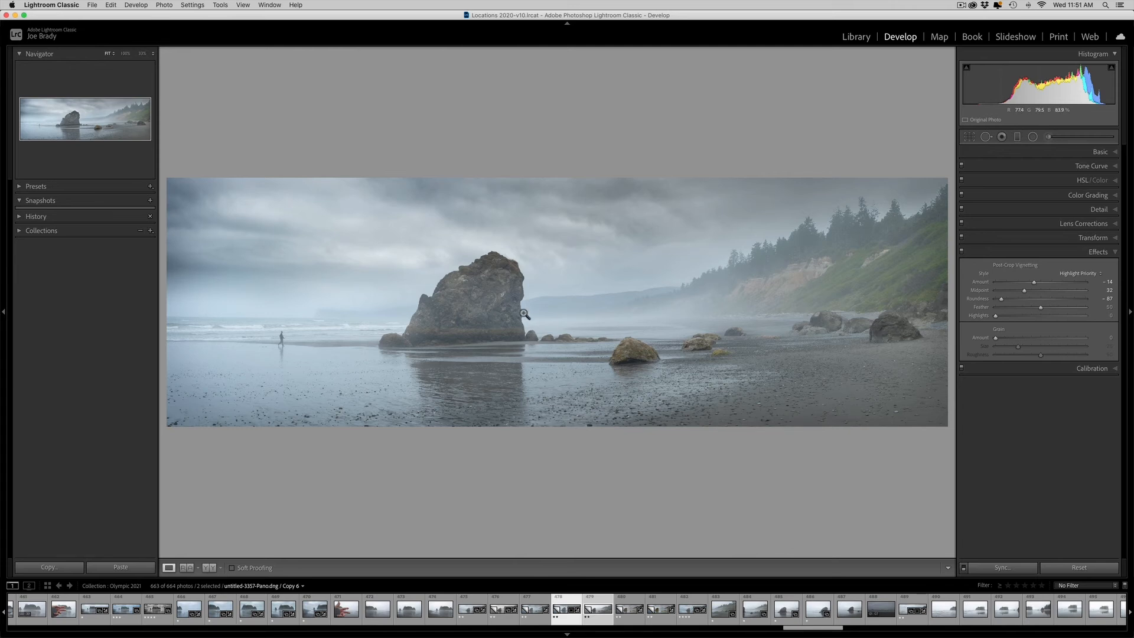
- Paint a new Auto Mask brush adjustment over the dark boulder at the foot of the hillside, with the overlay shown
left_click(1044, 137)
scroll(893, 339, "down", 10)
scroll(898, 343, "up", 5)
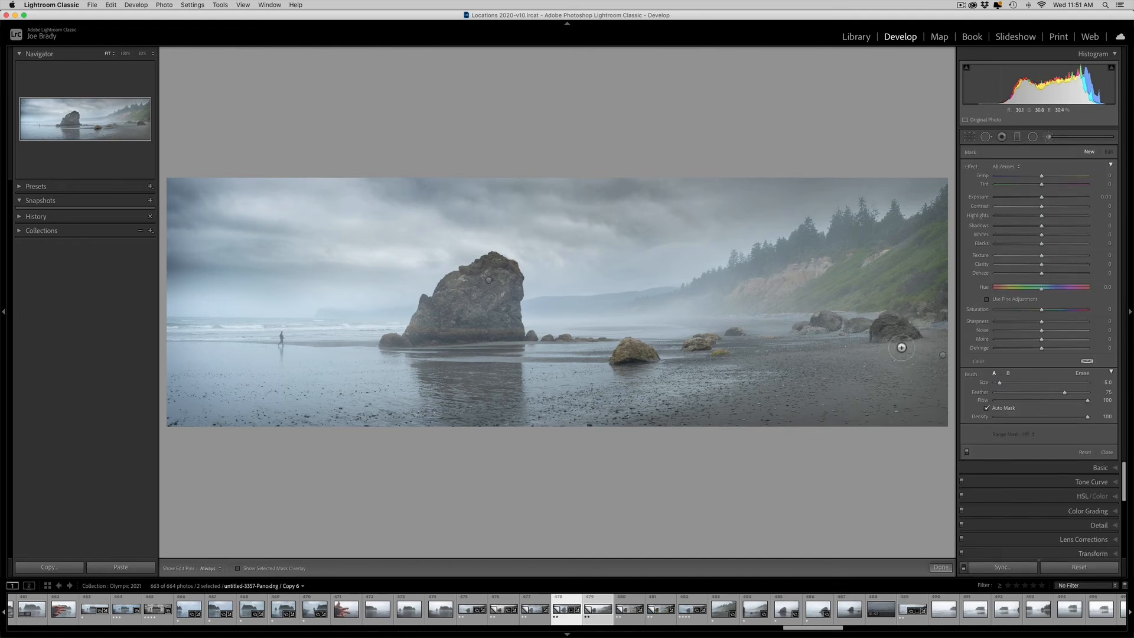
key("h")
key("o")
mouse_move(898, 344)
left_mouse_down()
mouse_move(893, 326)
mouse_move(876, 326)
mouse_move(910, 333)
left_mouse_up()
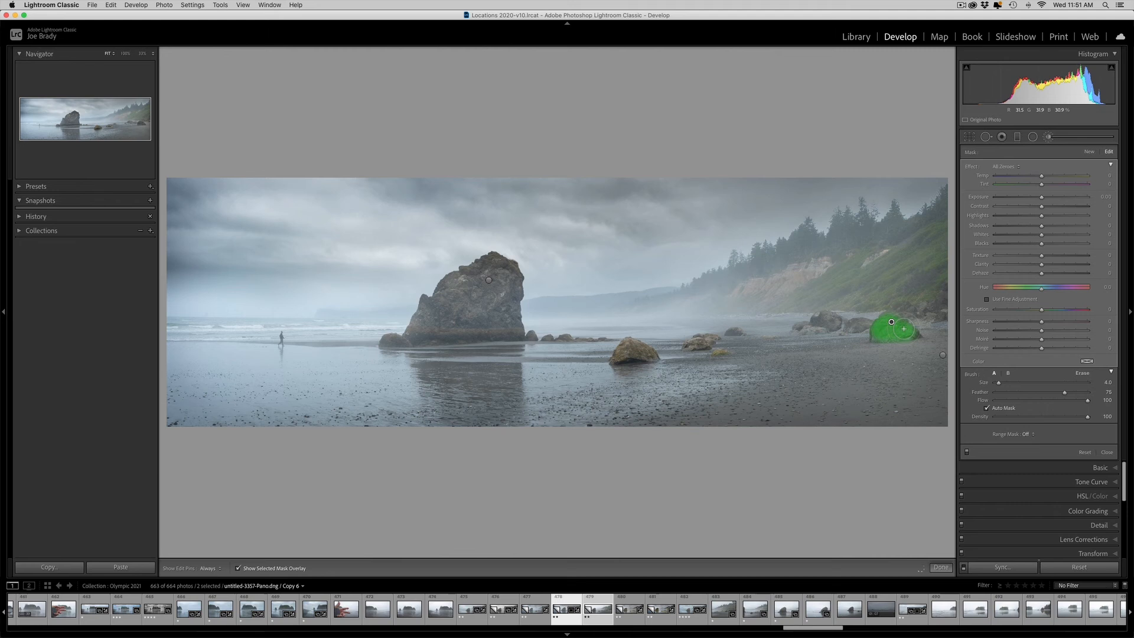
- Fill in the boulder's brush mask up to its edges in a close-up view
key("z")
left_click_drag(97, 126, 135, 125)
left_click_drag(680, 300, 637, 299)
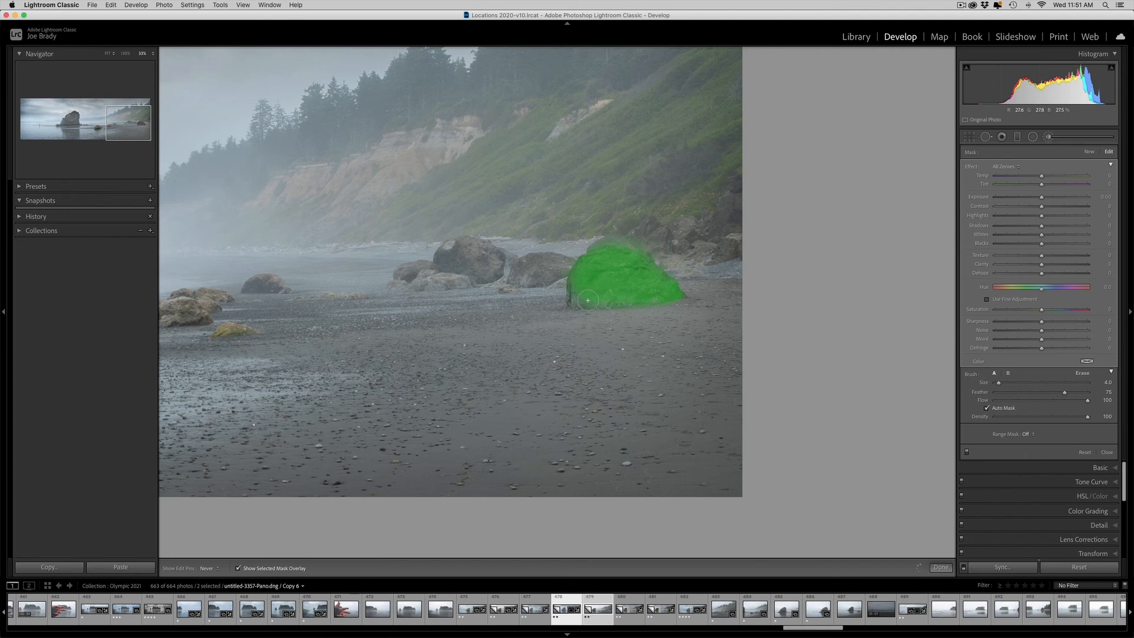
key("h")
key("h")
key("h")
key("bracketright")
key("z")
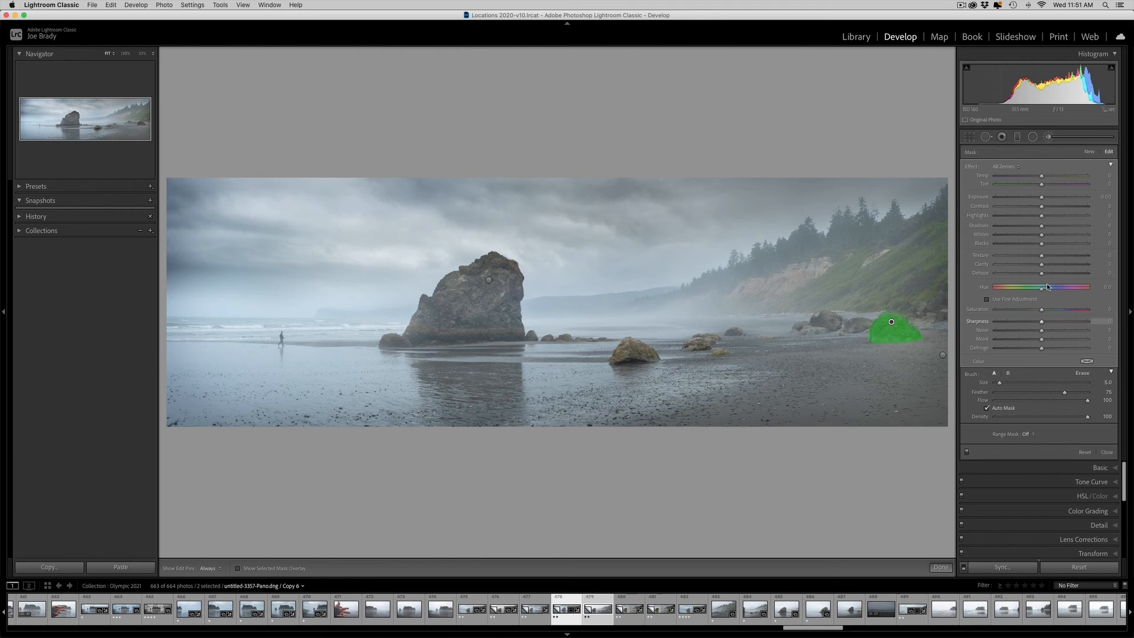
- Lighten the boulder with Exposure 0.10, Contrast −71 and Shadows 23, and close the brush
key("o")
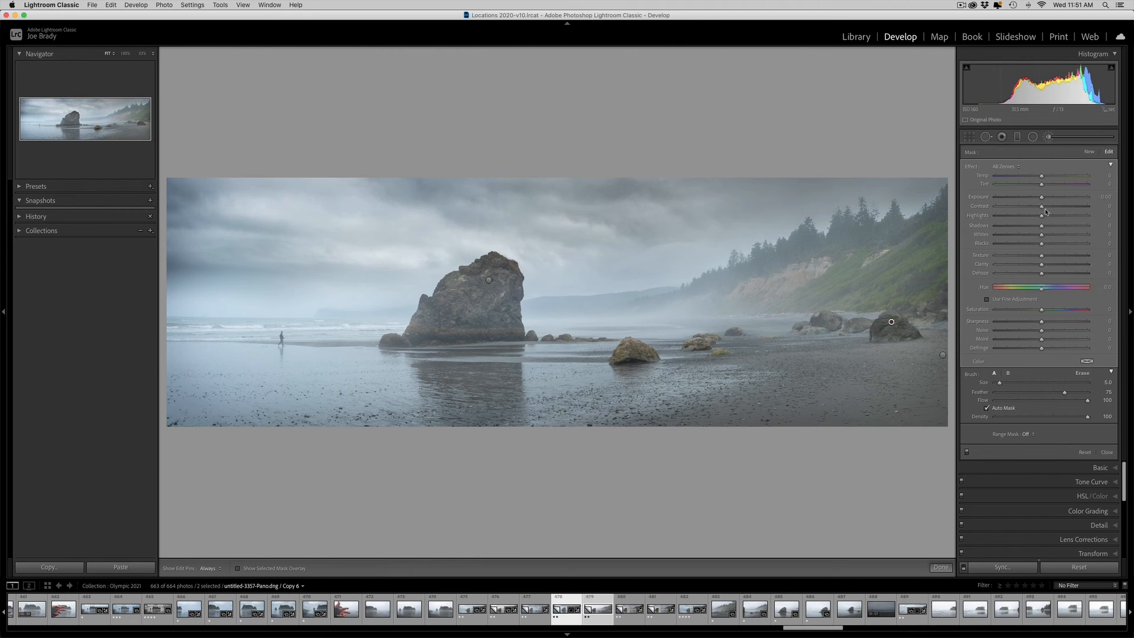
left_click_drag(1041, 225, 1055, 225)
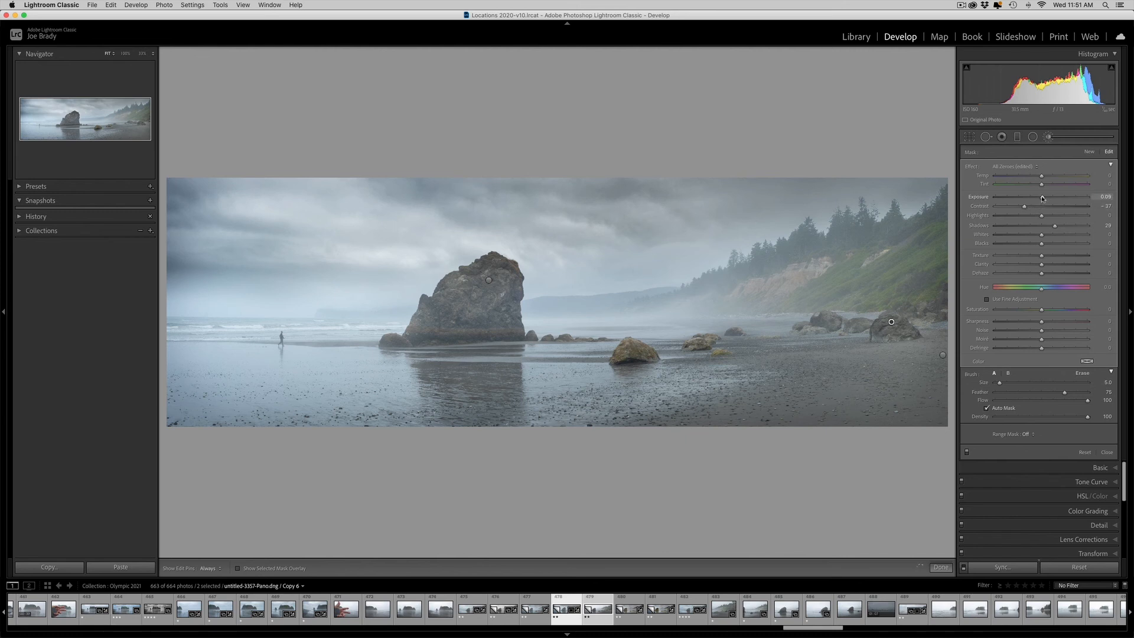
left_click_drag(1044, 198, 1045, 197)
left_click(1008, 207)
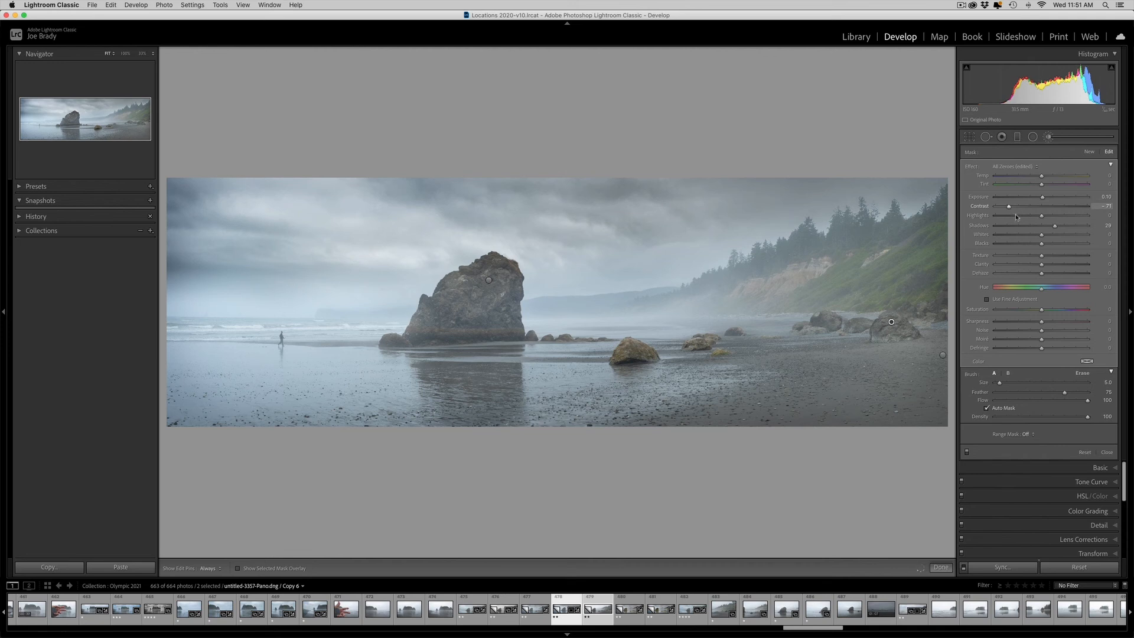
left_click_drag(1055, 227, 1052, 227)
left_click(941, 567)
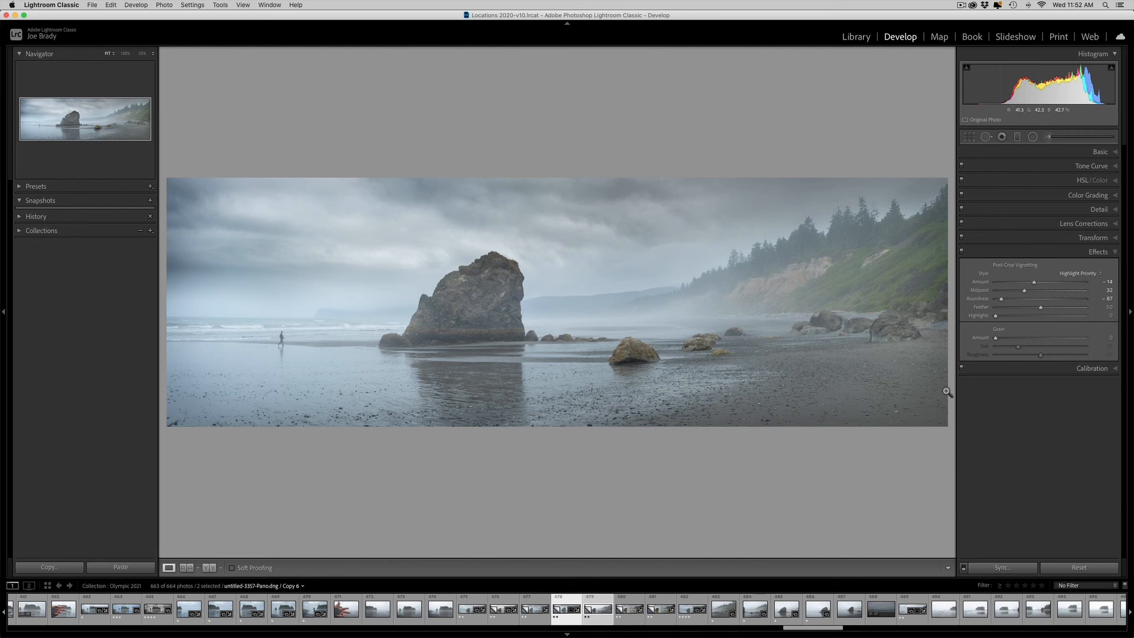
- Reselect the boulder's brush adjustment, paint over the dark patch missed along its lower left edge, and close the brush
left_click(872, 320)
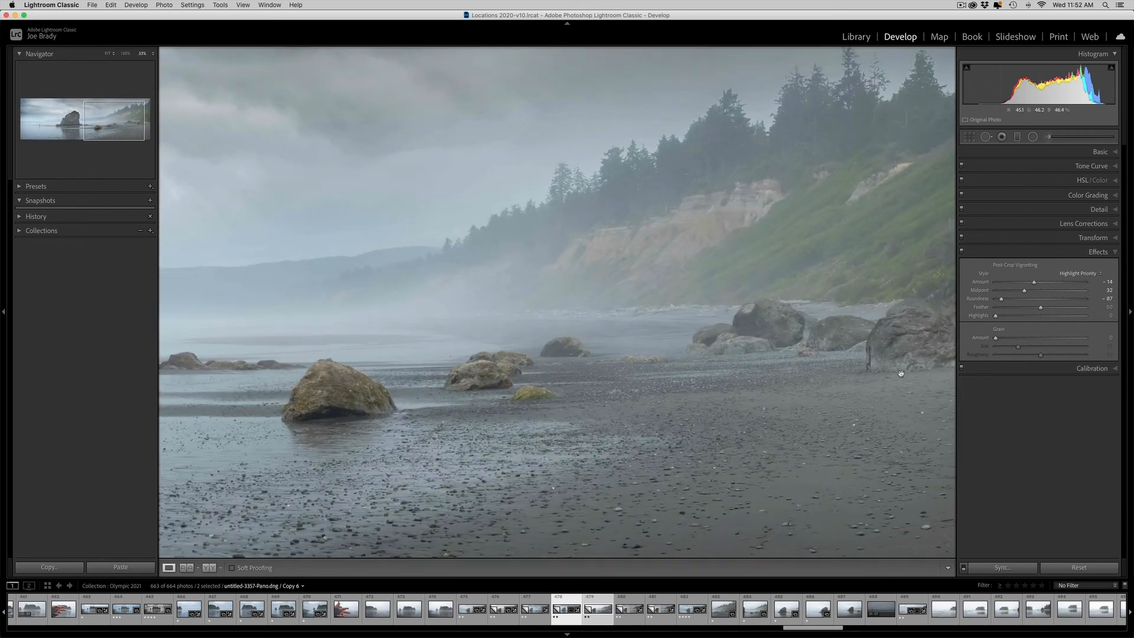
left_click_drag(903, 359, 725, 355)
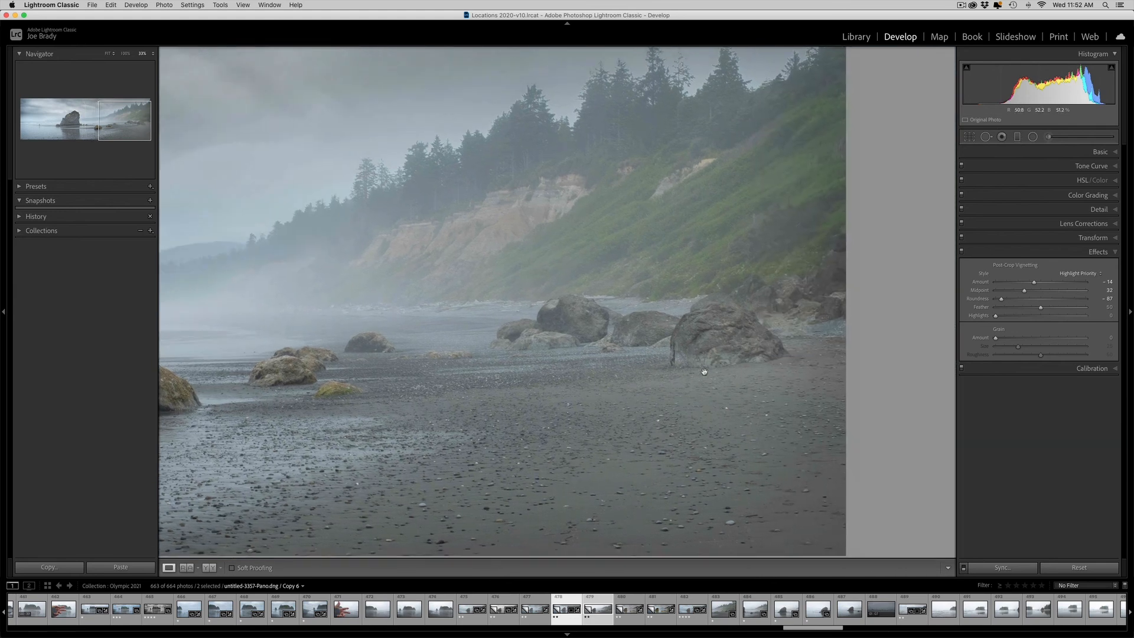
left_click(1049, 137)
left_click(719, 323)
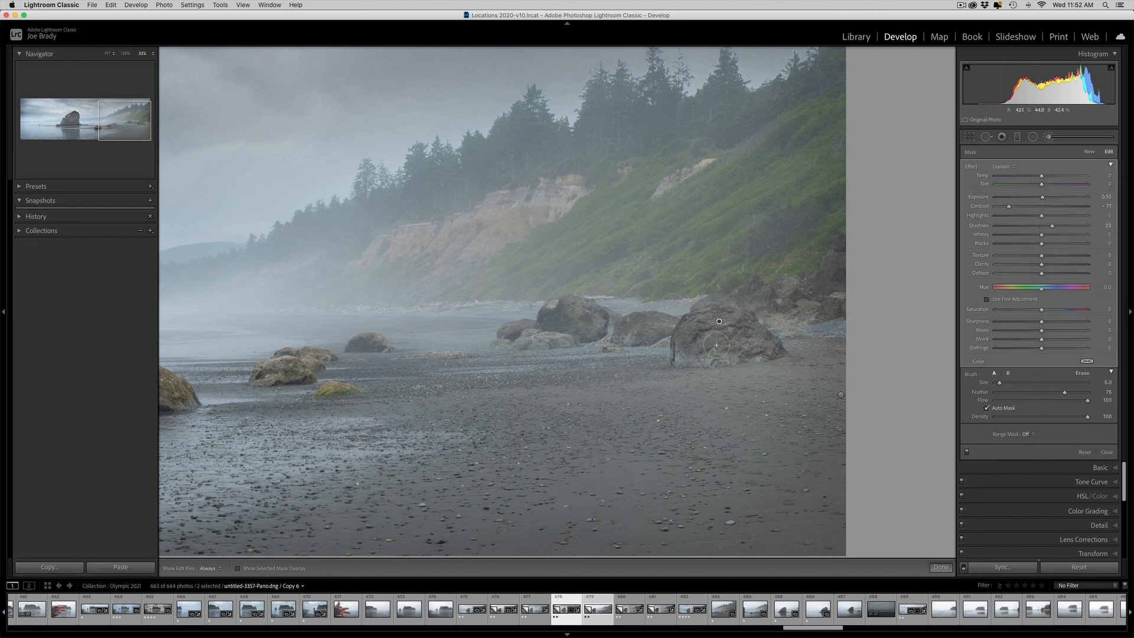
mouse_move(702, 343)
left_mouse_down()
mouse_move(724, 352)
mouse_move(682, 356)
left_mouse_up()
key("z")
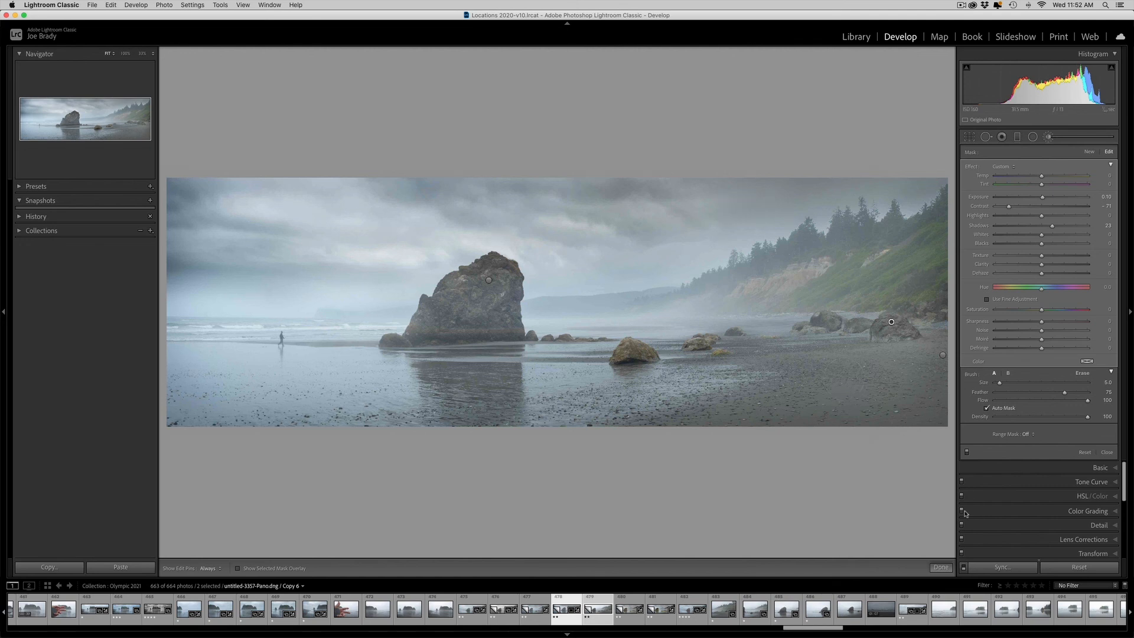
left_click(940, 567)
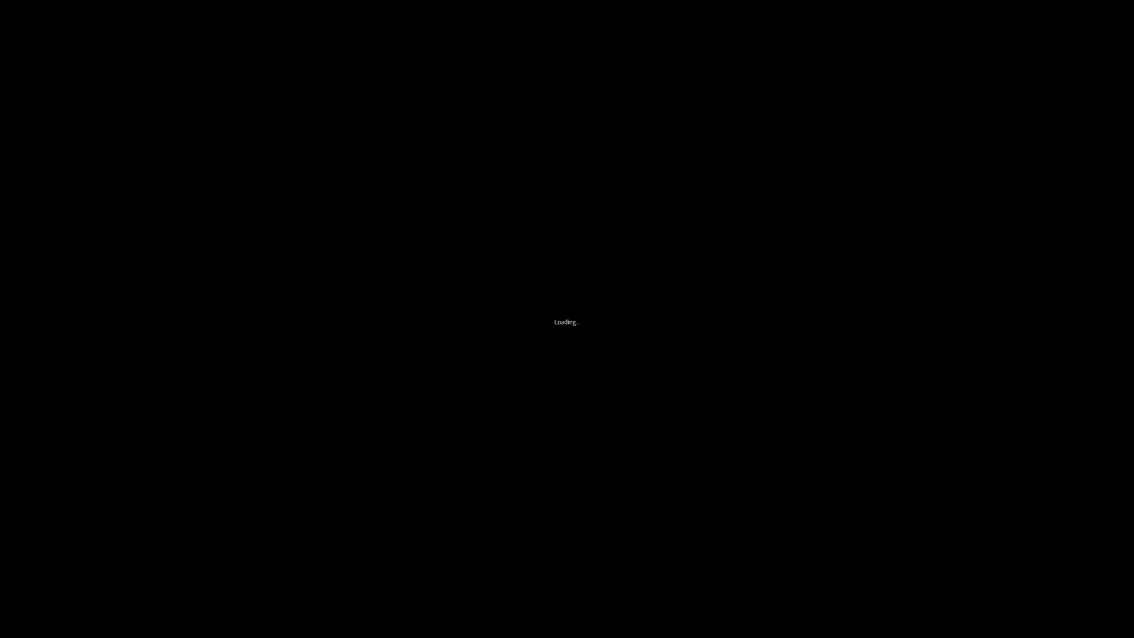